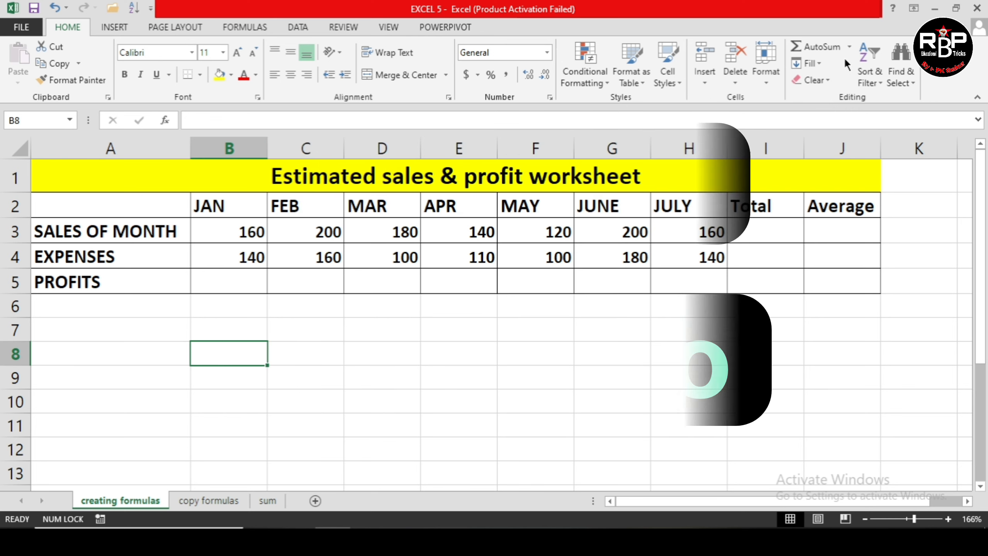
click(849, 47)
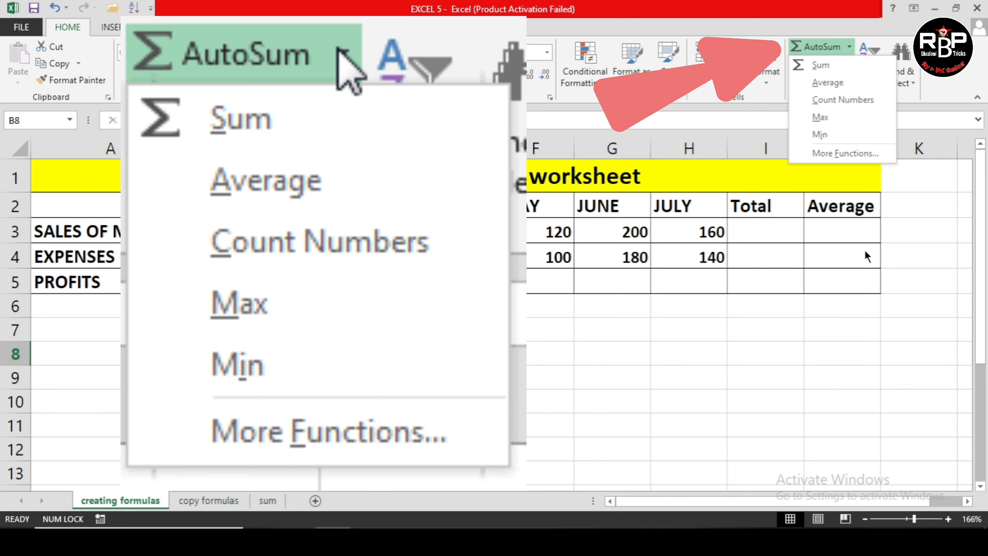
click(859, 362)
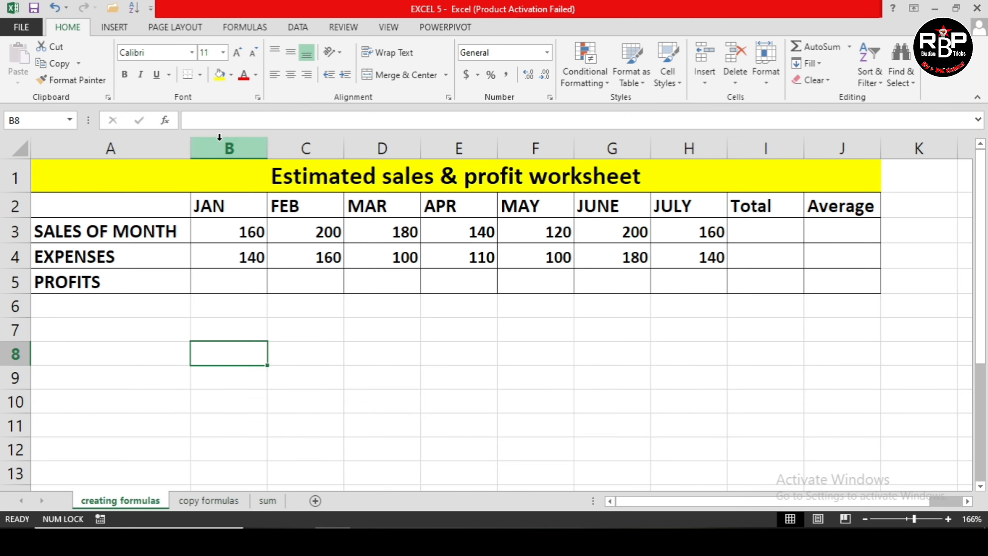
click(227, 120)
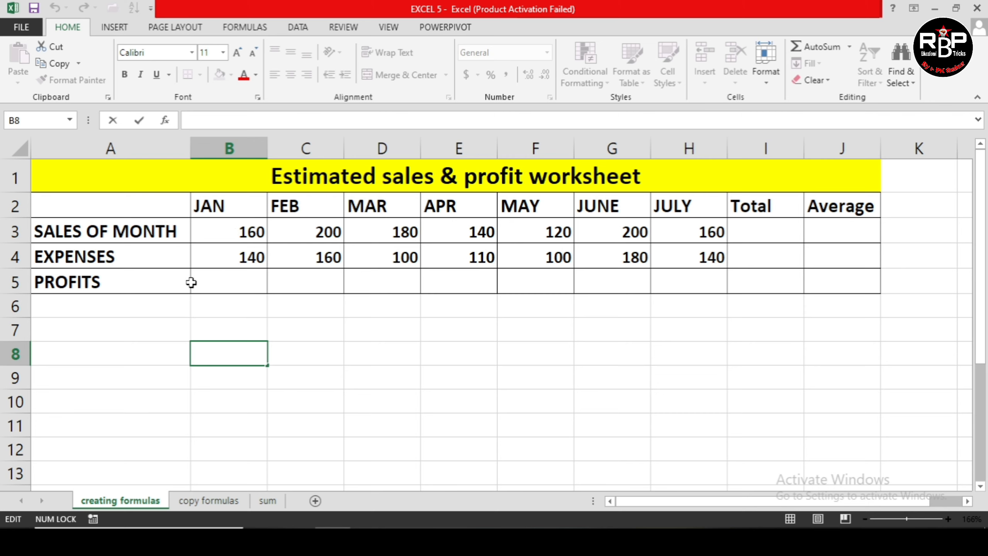
Calculate the January profit in B5 by subtracting expenses from sales with the formula =B3-B4
click(209, 285)
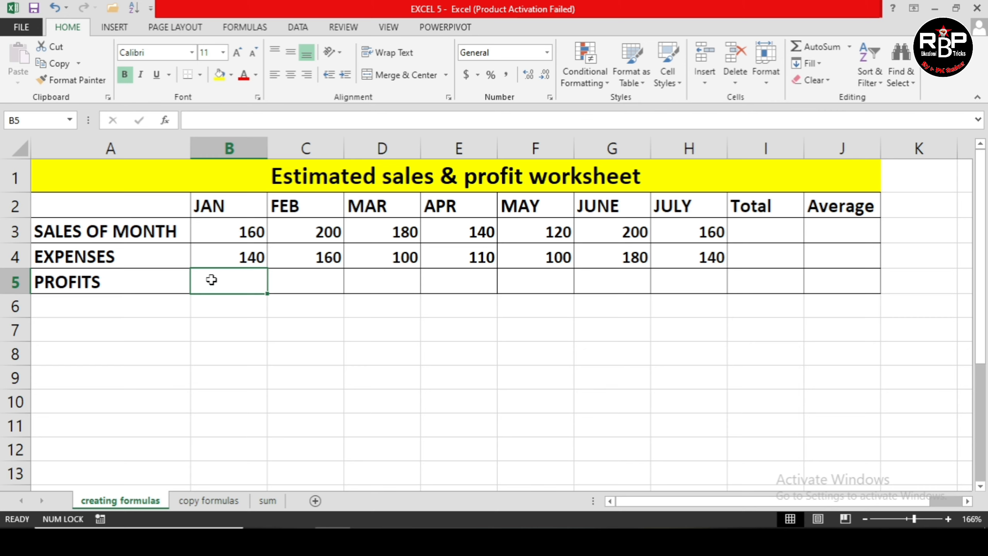
text(=)
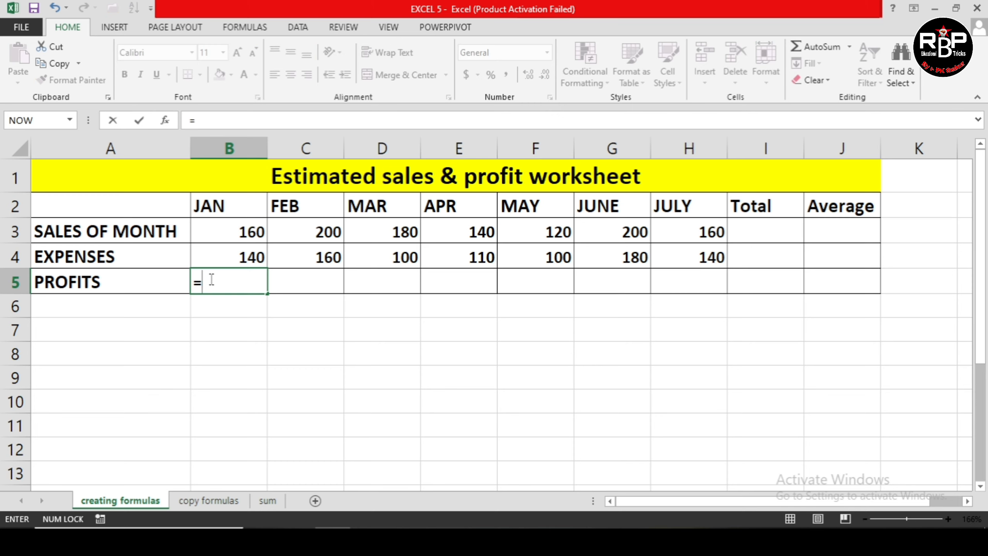
click(235, 235)
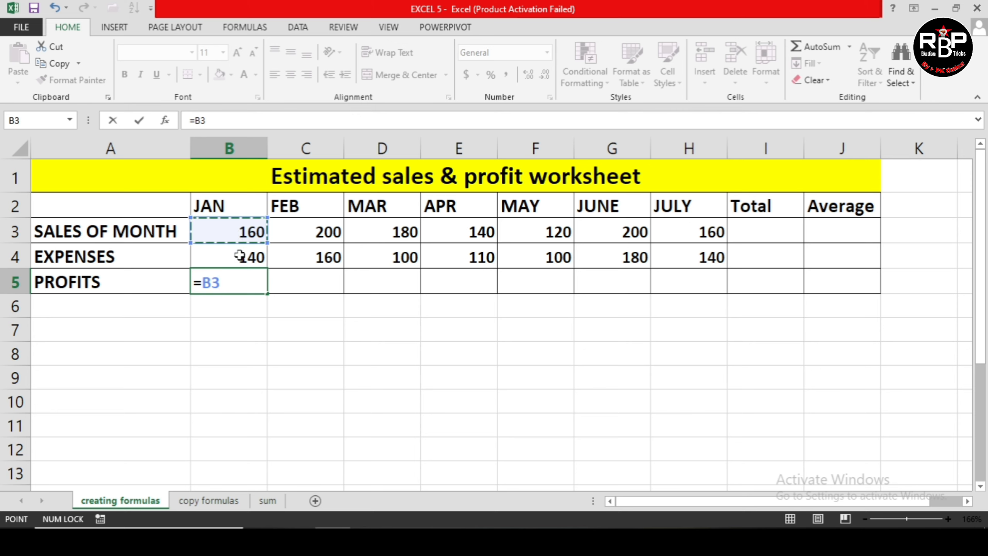
text(-)
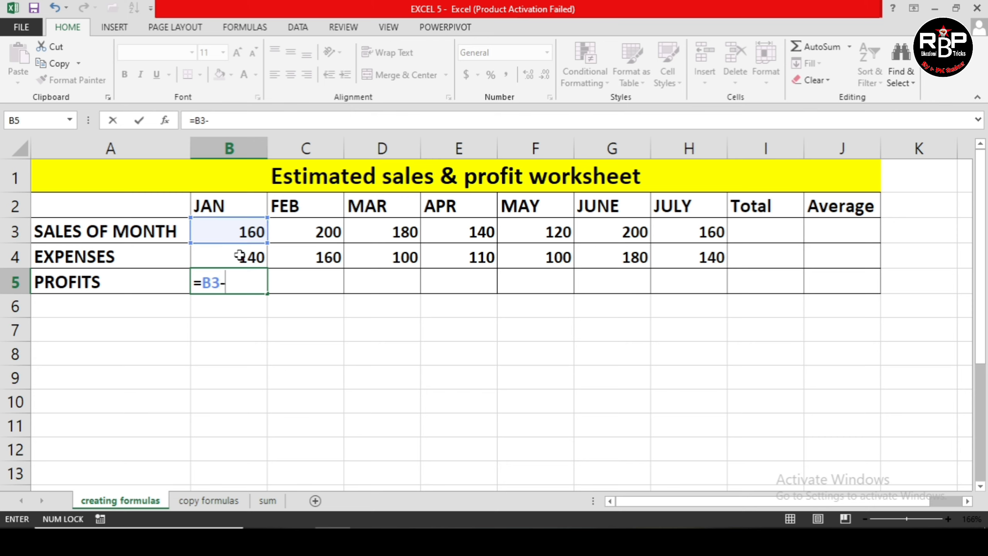
click(240, 255)
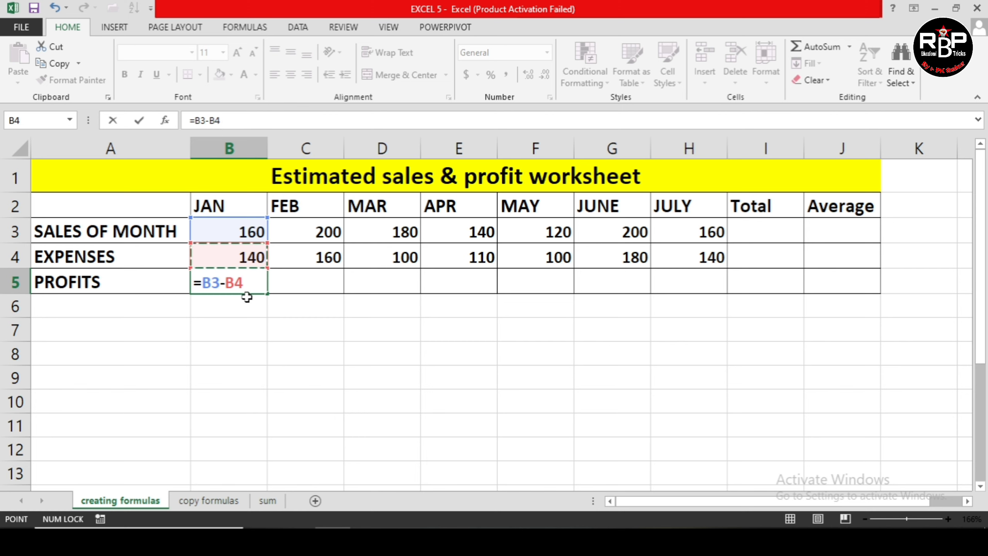
key(Return)
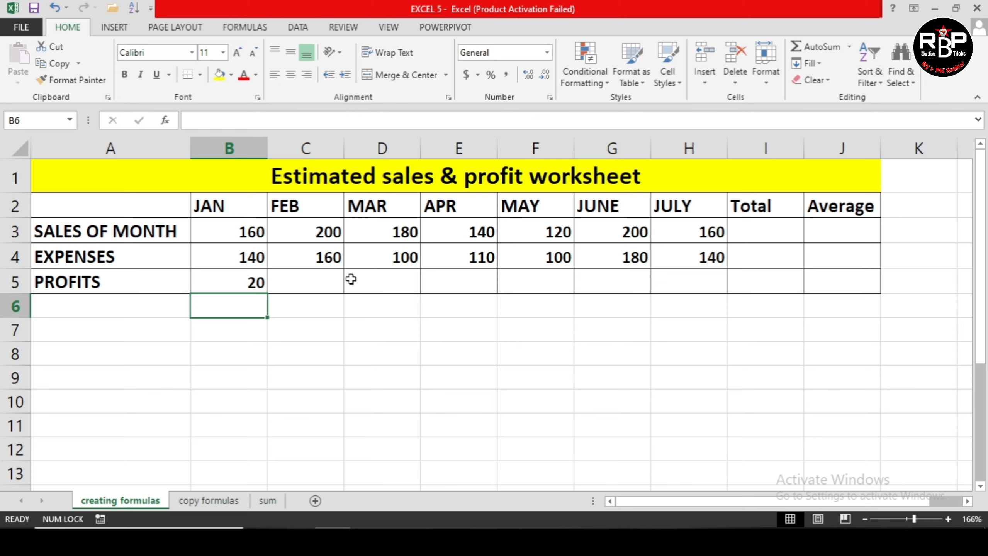
Calculate the February profit in C5 with the formula =C3-C4
click(326, 282)
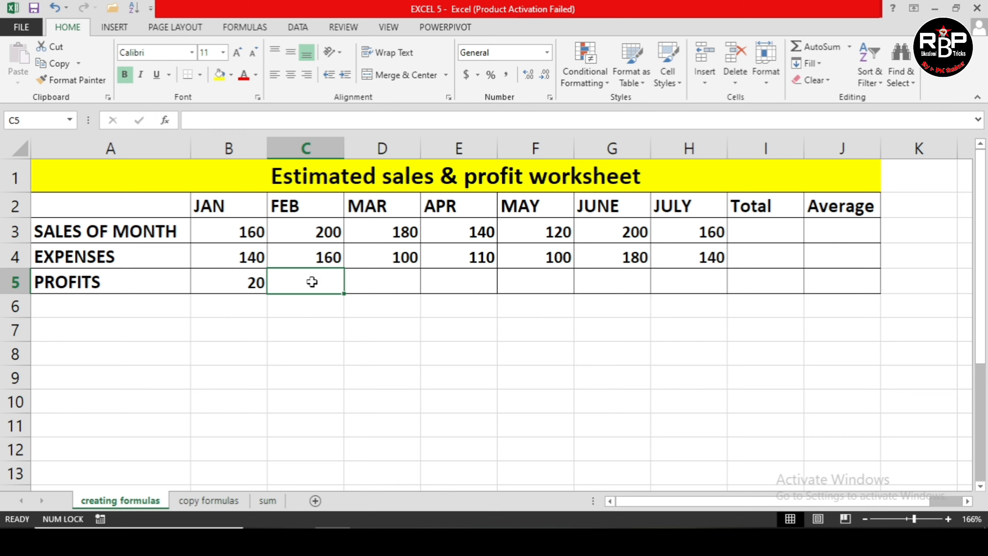
text(=)
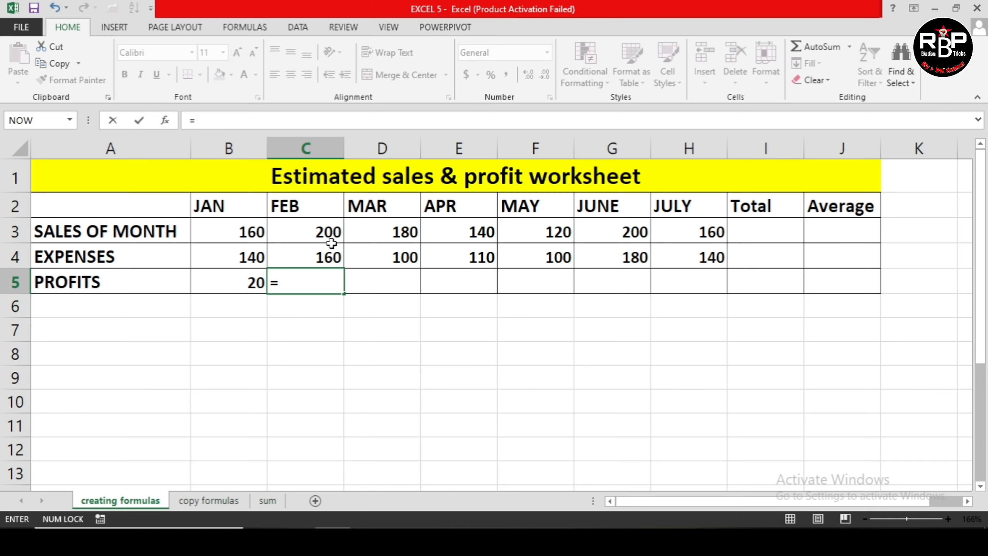
click(320, 233)
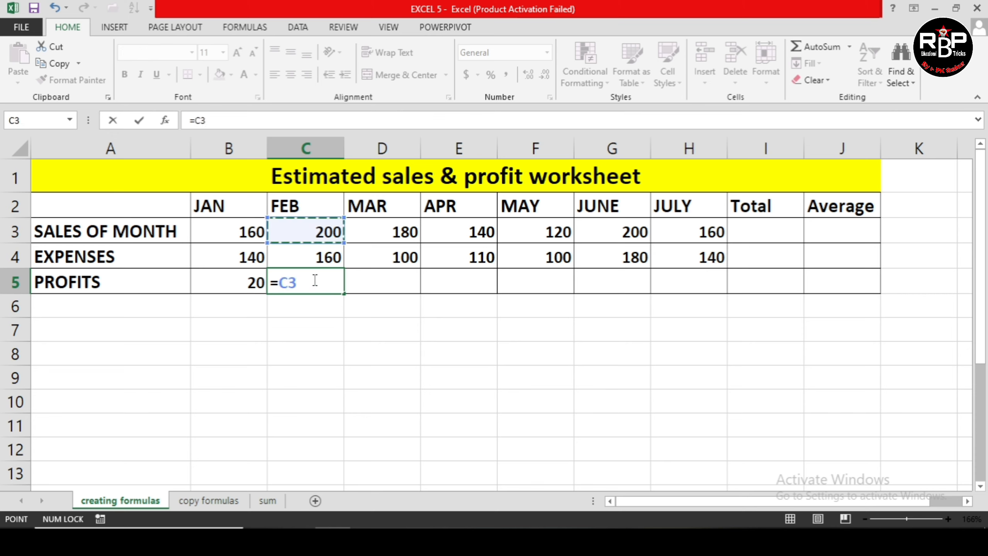
text(-)
click(318, 257)
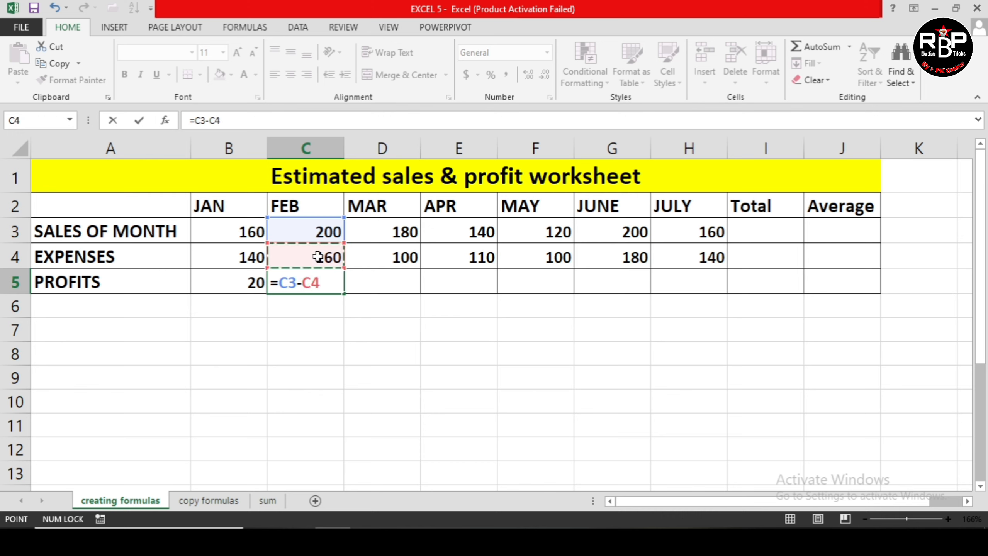
key(Return)
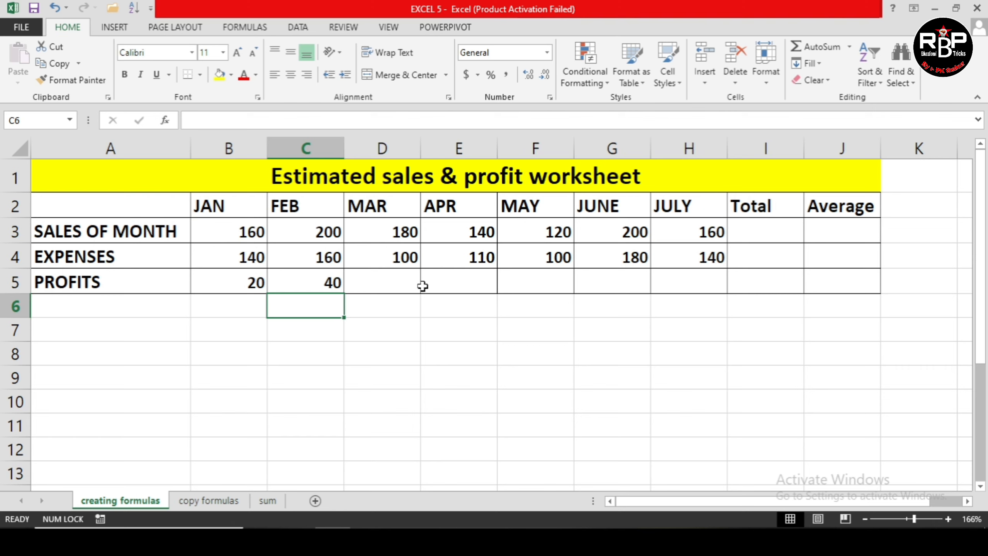
On the copy formulas sheet, fill the January profit formula from B5 across to H5 and check the copied formulas for March to May
click(300, 288)
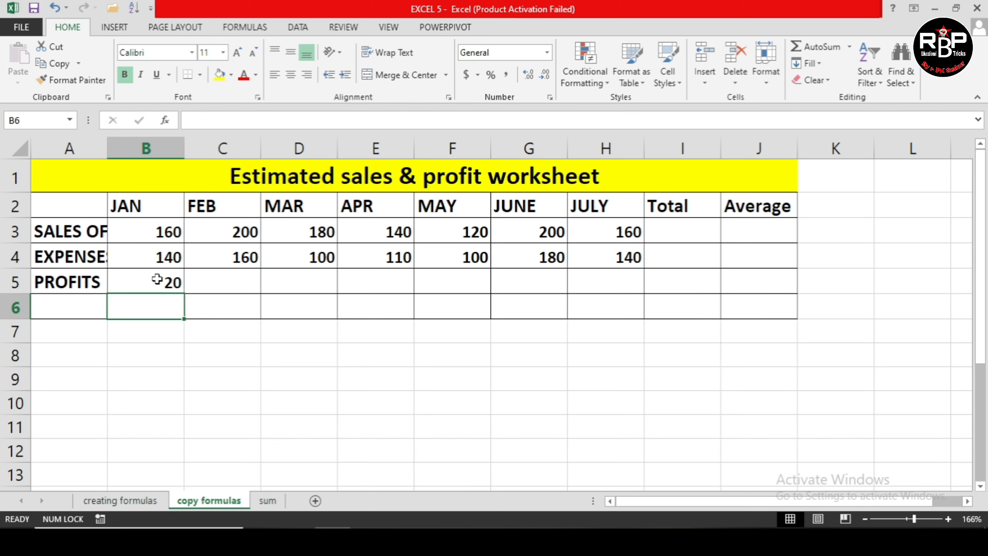
click(156, 280)
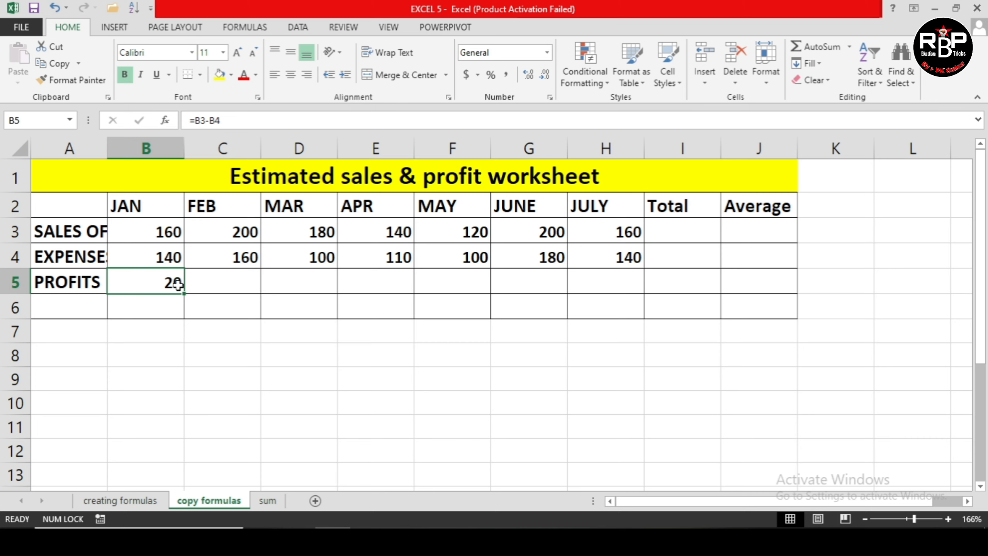
drag(182, 294, 619, 293)
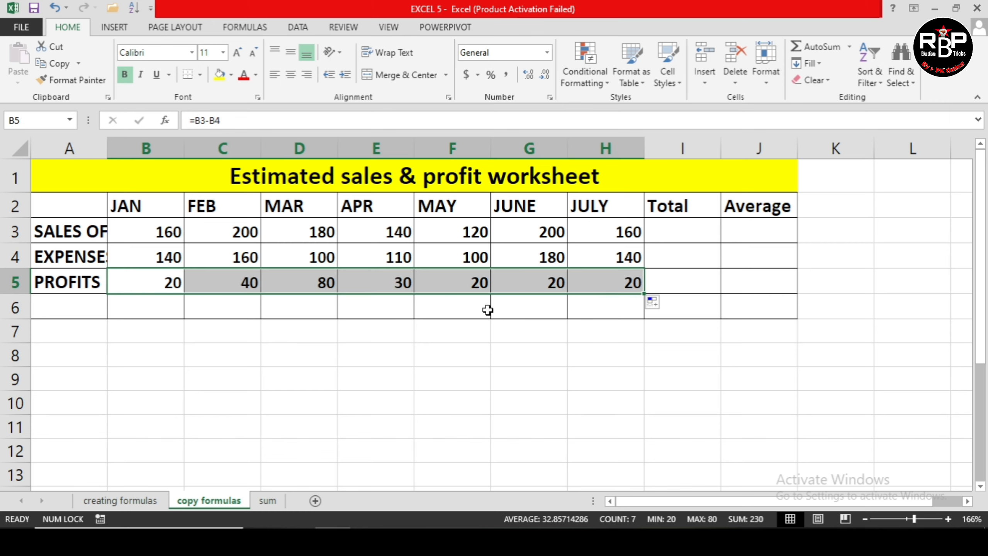
click(392, 385)
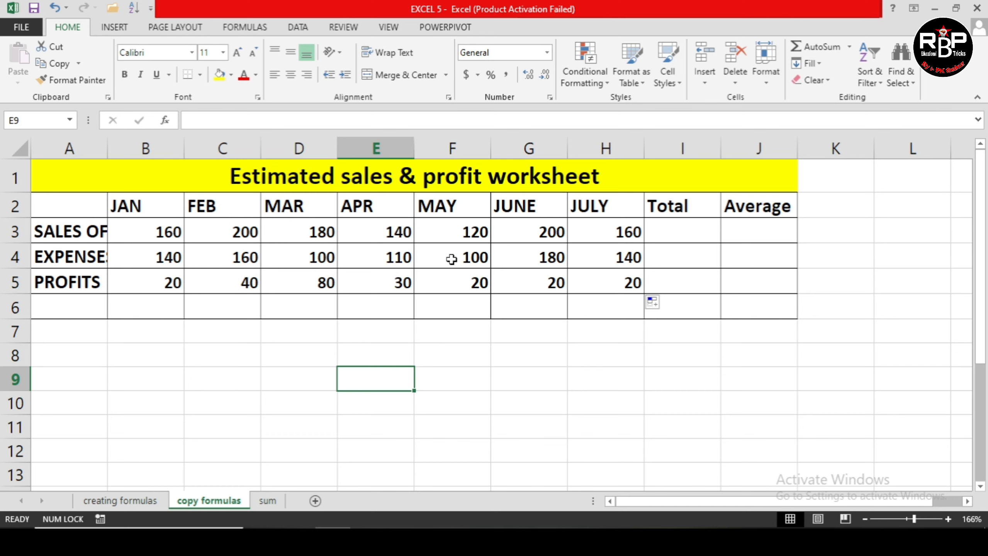
click(309, 288)
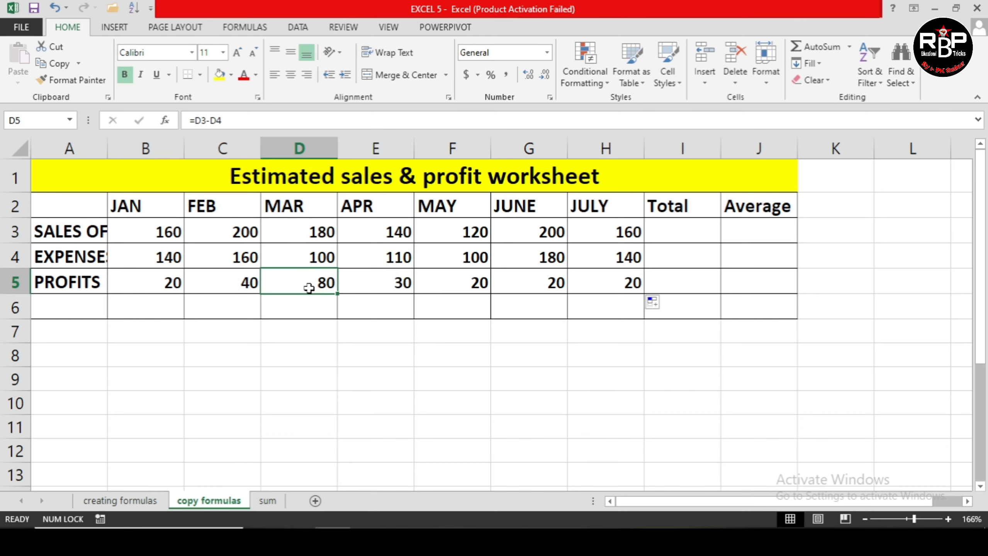
click(367, 284)
click(449, 275)
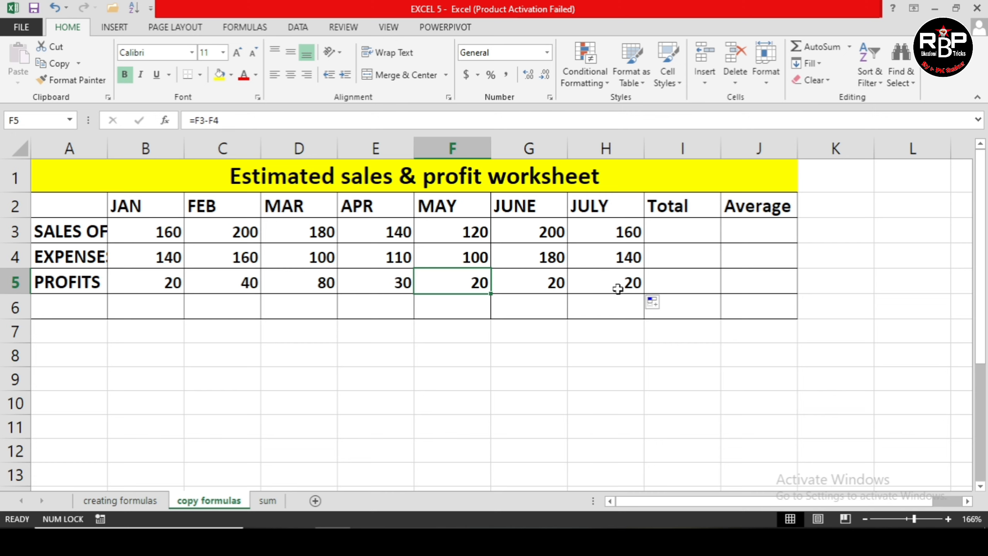
Total the monthly sales in I3 by adding each month's cell with the formula =B3+C3+D3+E3+F3+G3+H3
click(651, 238)
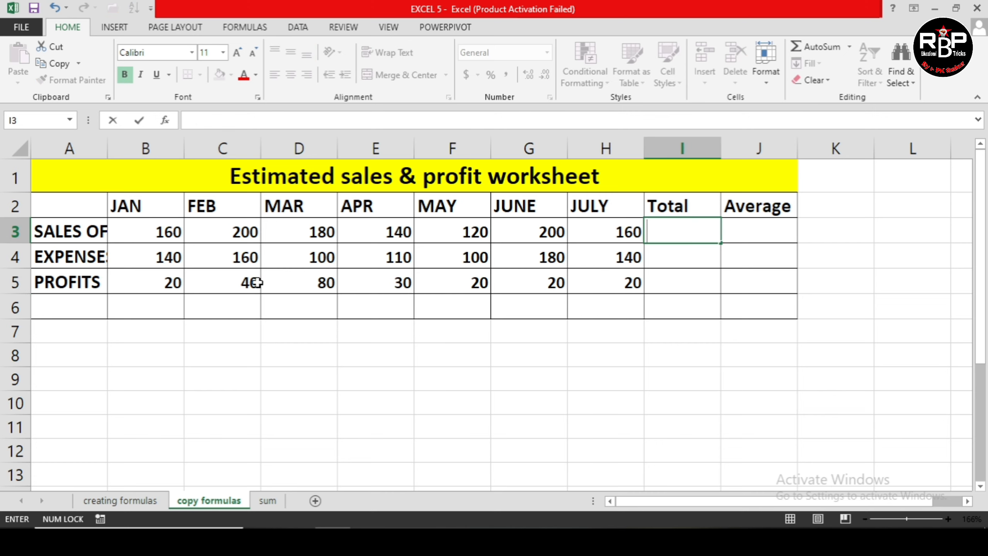
double_click(709, 233)
click(695, 232)
text(=)
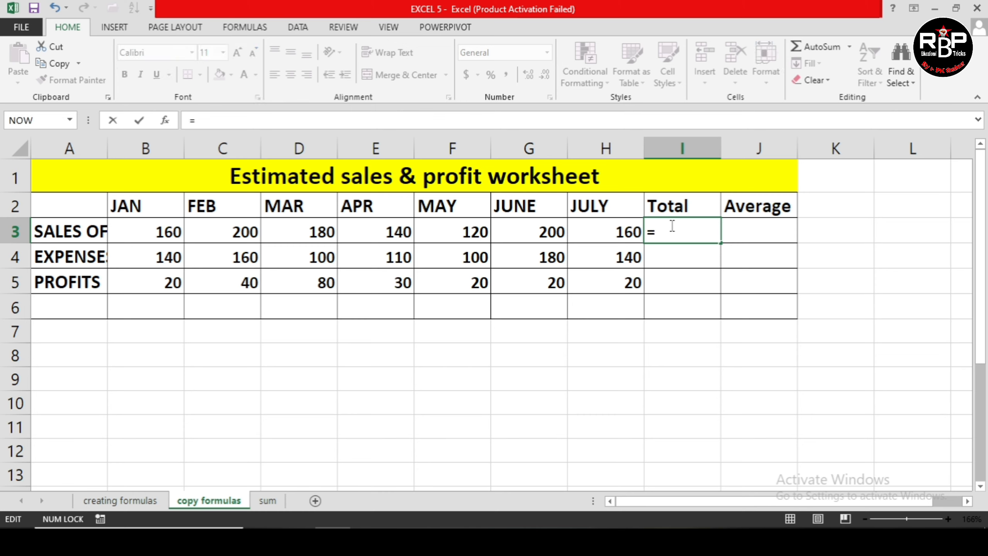
click(153, 231)
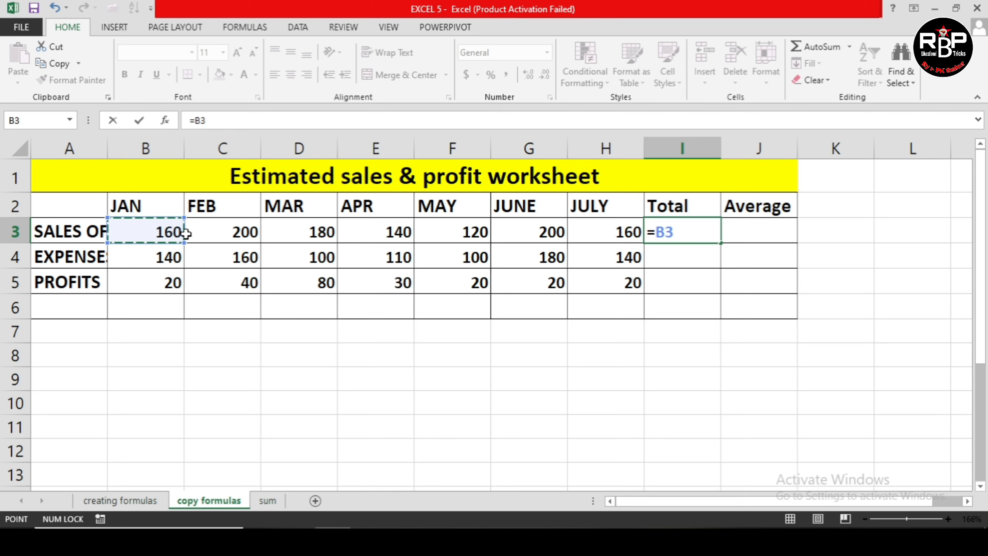
text(+)
click(214, 228)
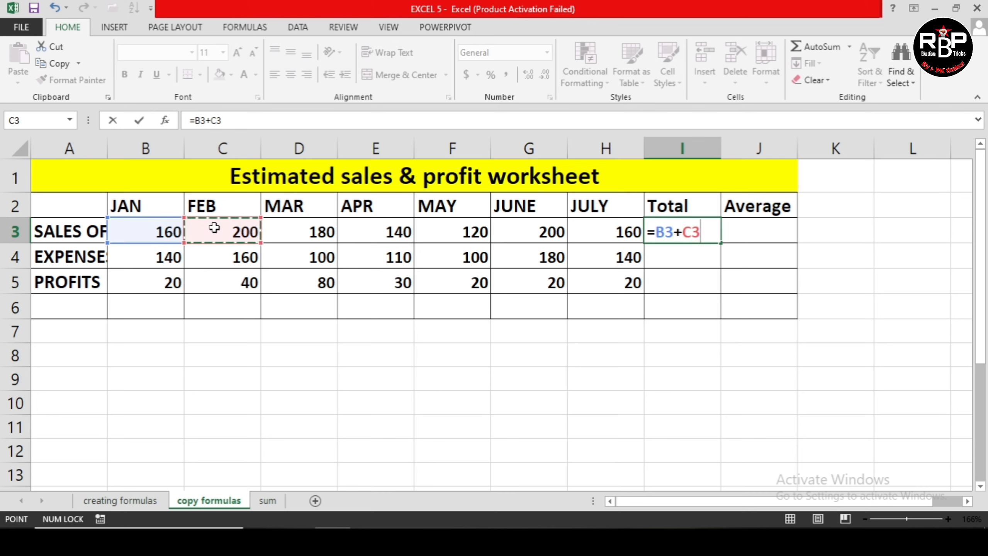
text(+)
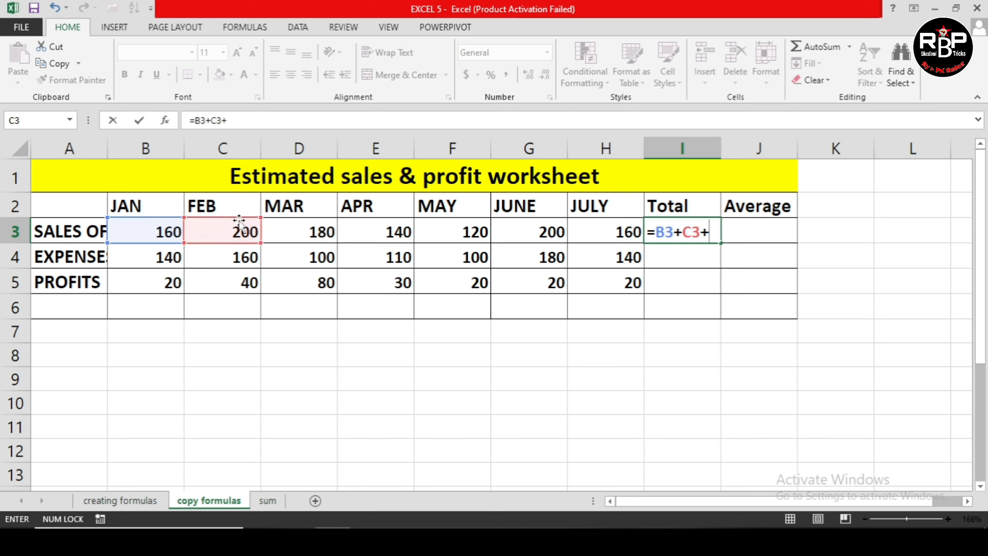
click(301, 228)
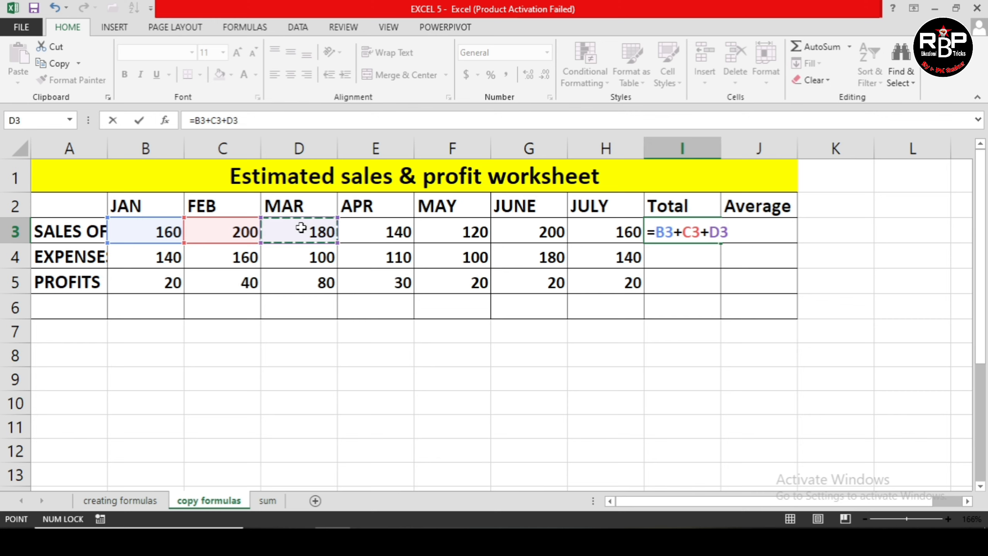
click(384, 226)
text(+)
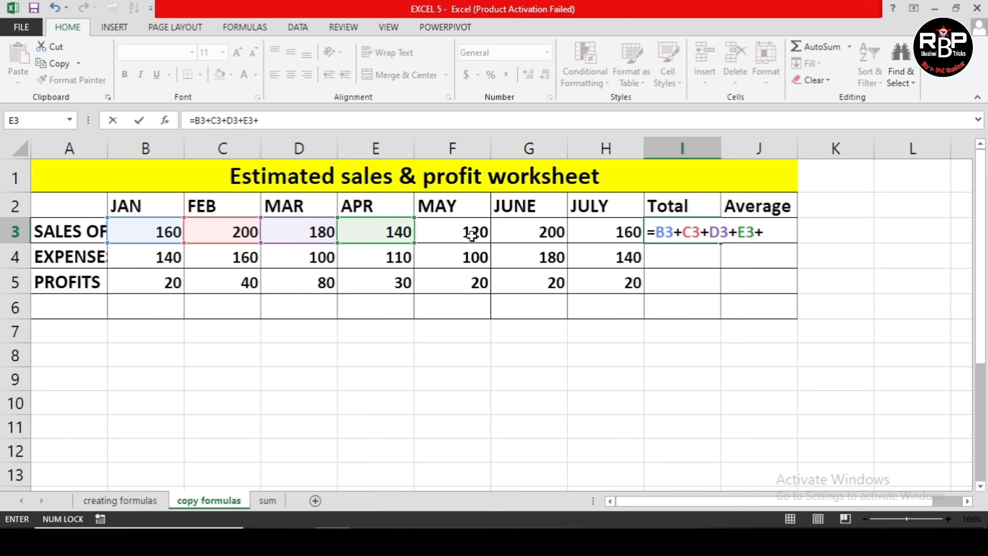
click(472, 233)
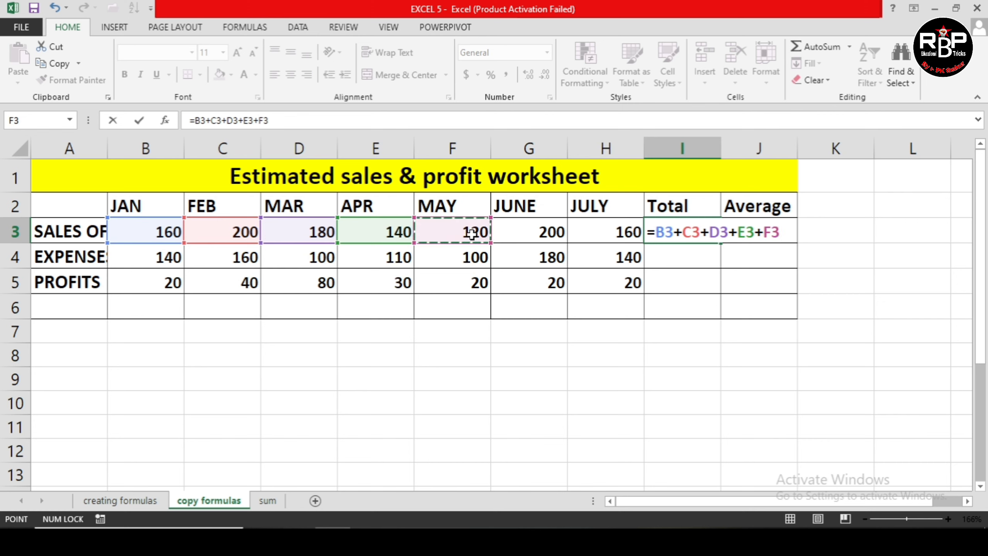
text(+)
click(514, 235)
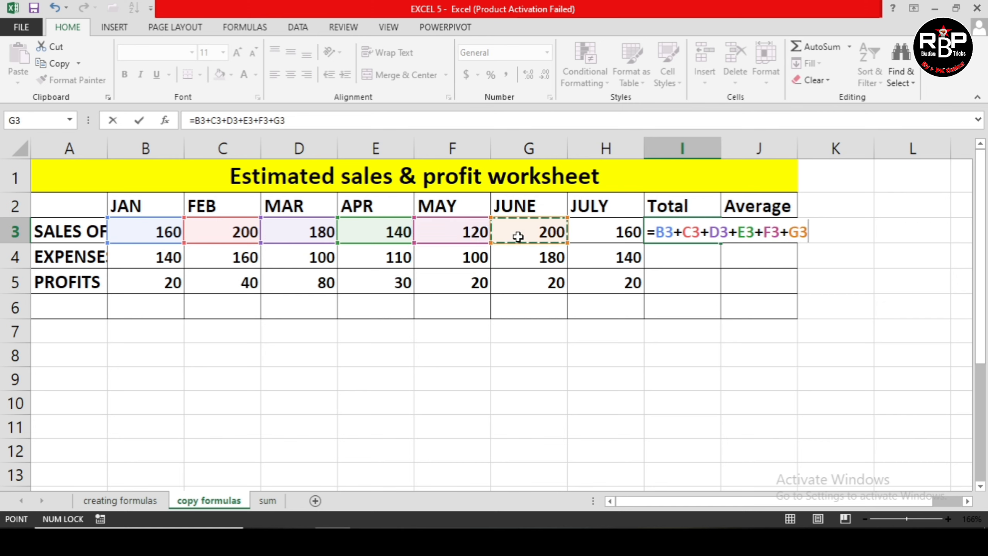
text(+)
click(593, 232)
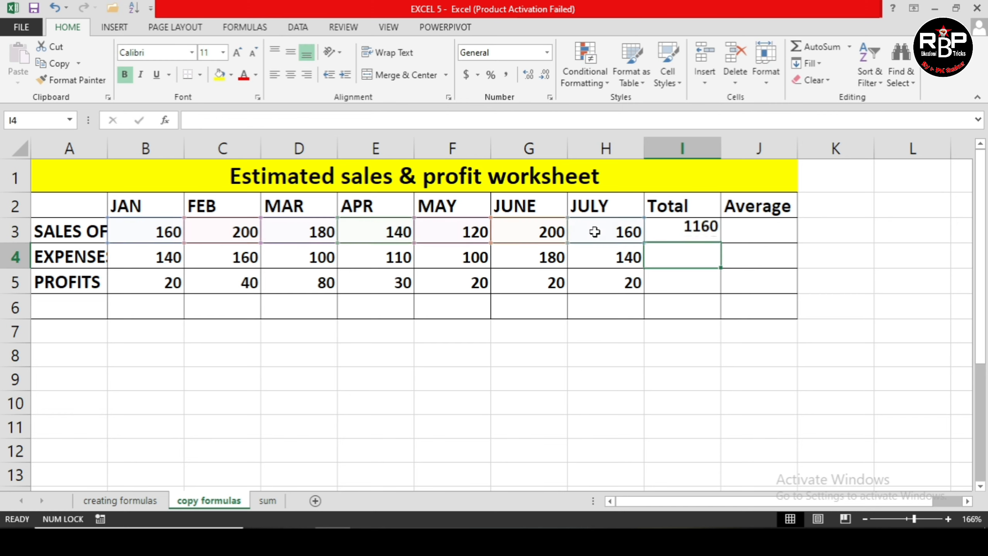
key(Return)
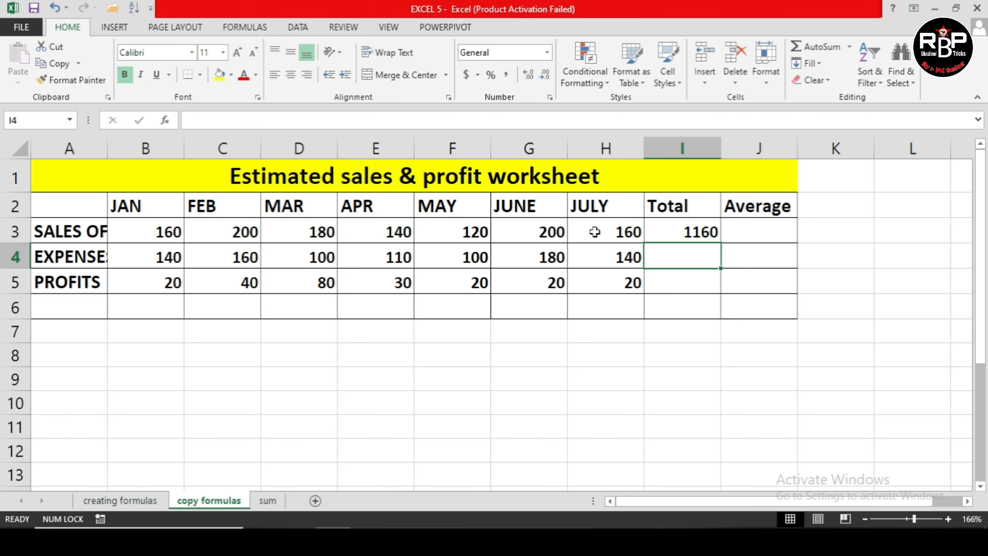
Replace the sales total in I3 with the formula =SUM(B3:H3)
click(678, 232)
double_click(678, 231)
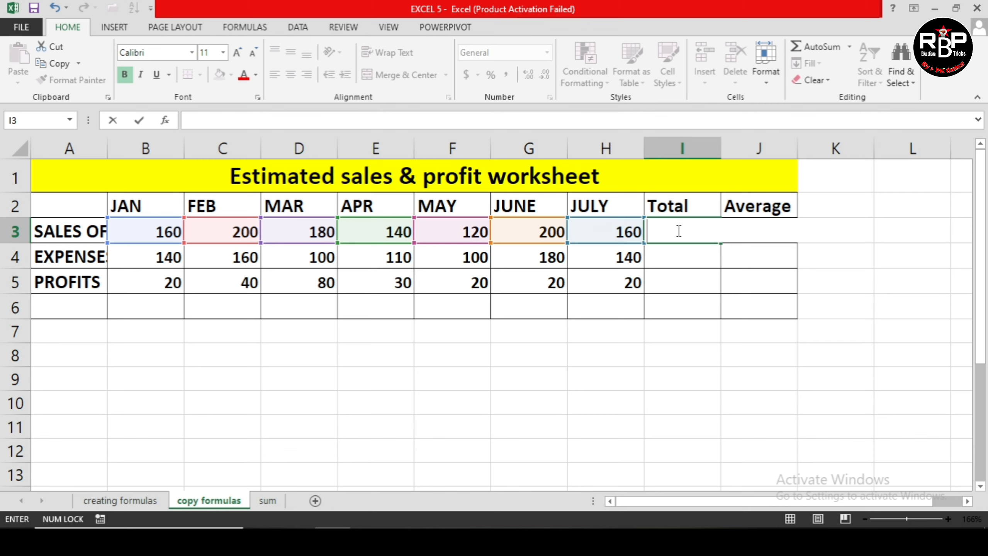
text(=sum)
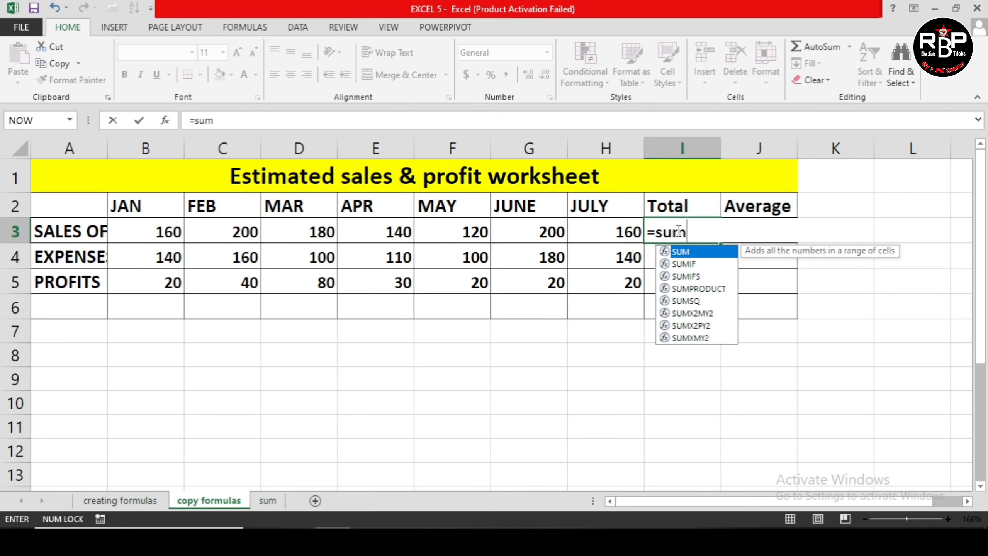
double_click(699, 253)
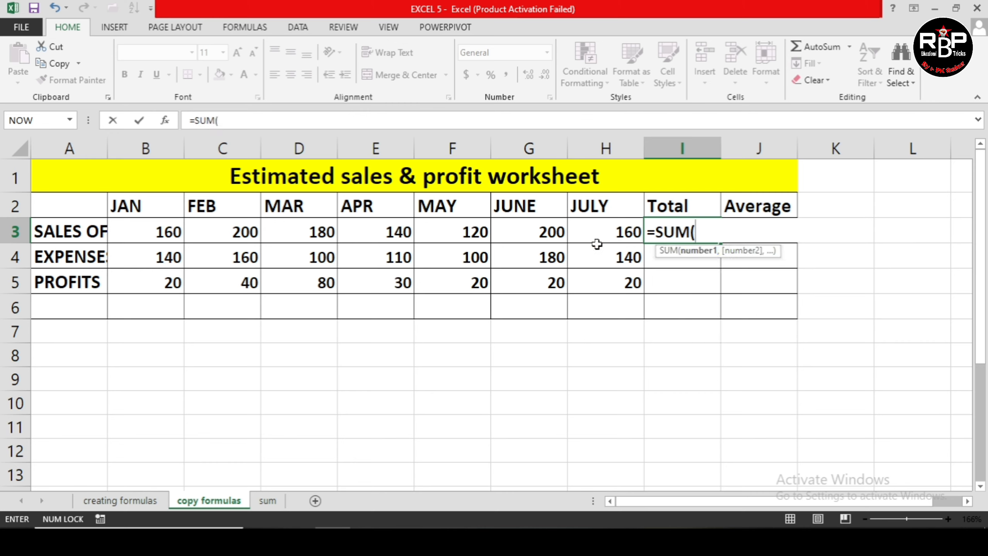
drag(605, 233, 164, 230)
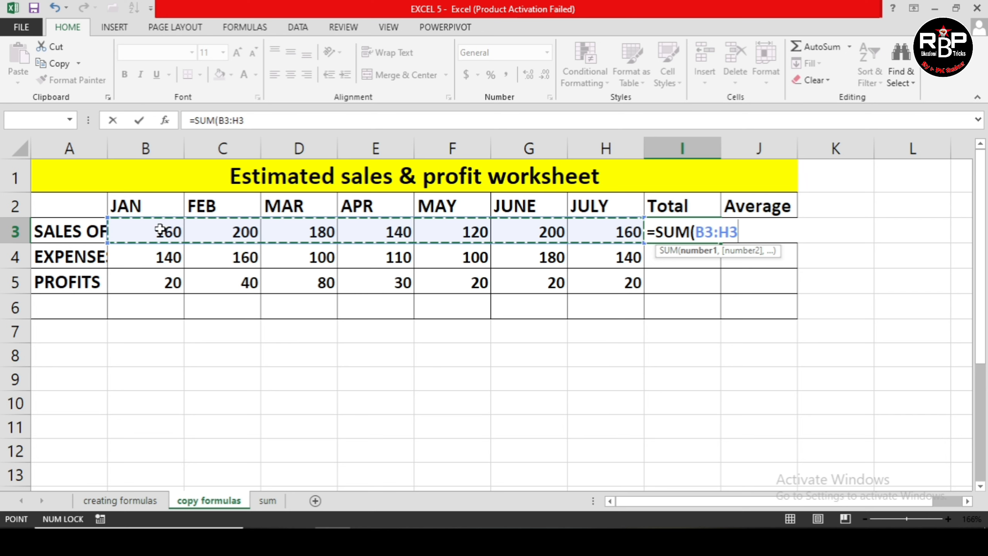
key(Return)
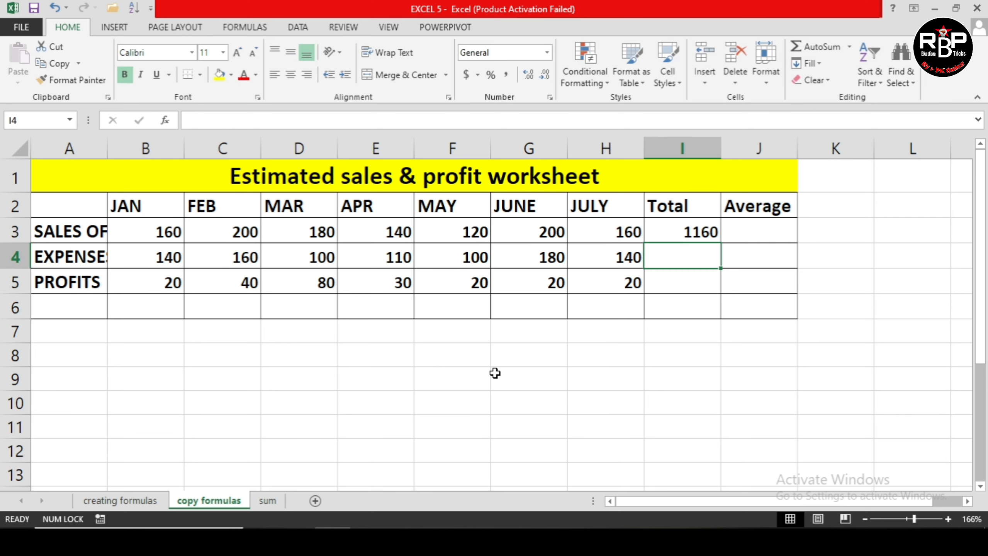
Fill the total formula from I3 down to I5 for expenses and profits
click(692, 233)
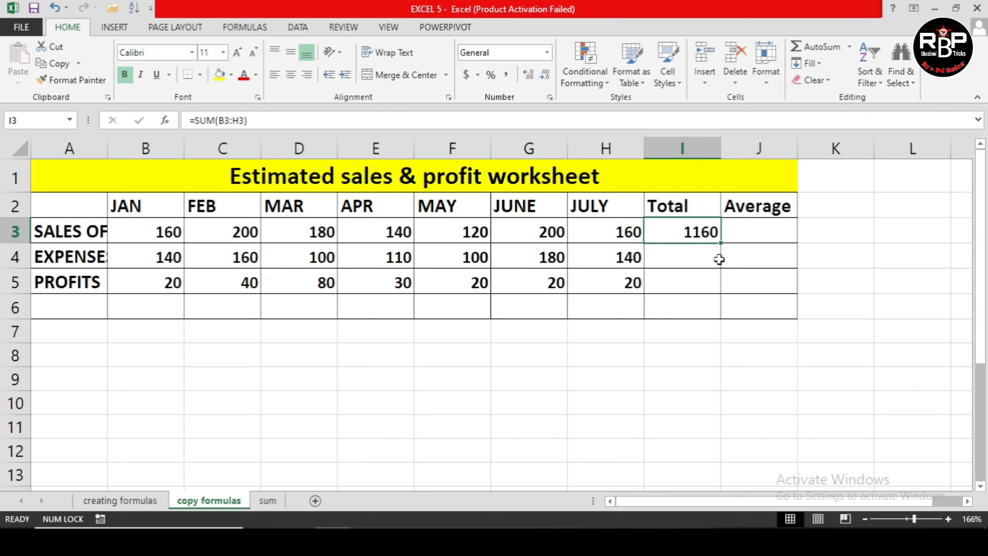
drag(721, 242, 728, 286)
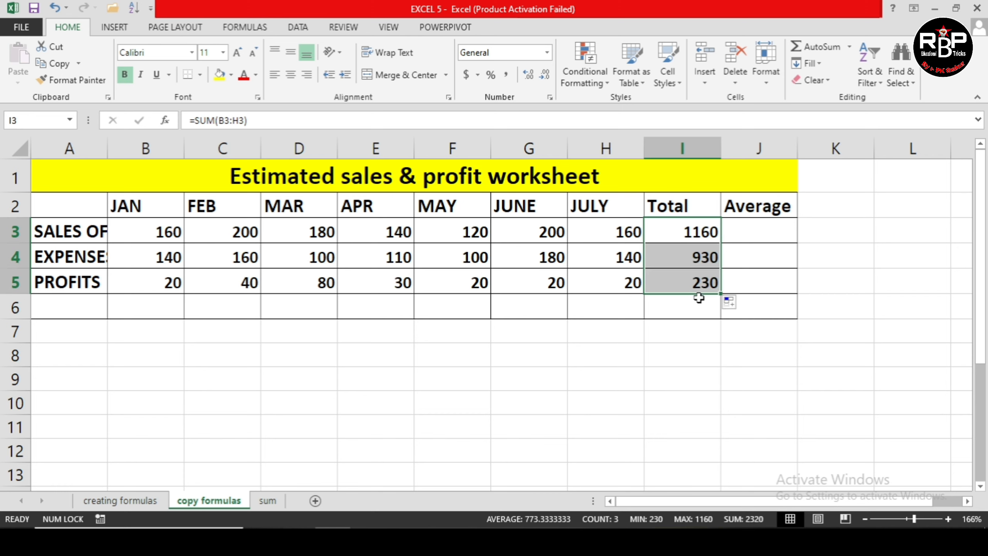
click(729, 233)
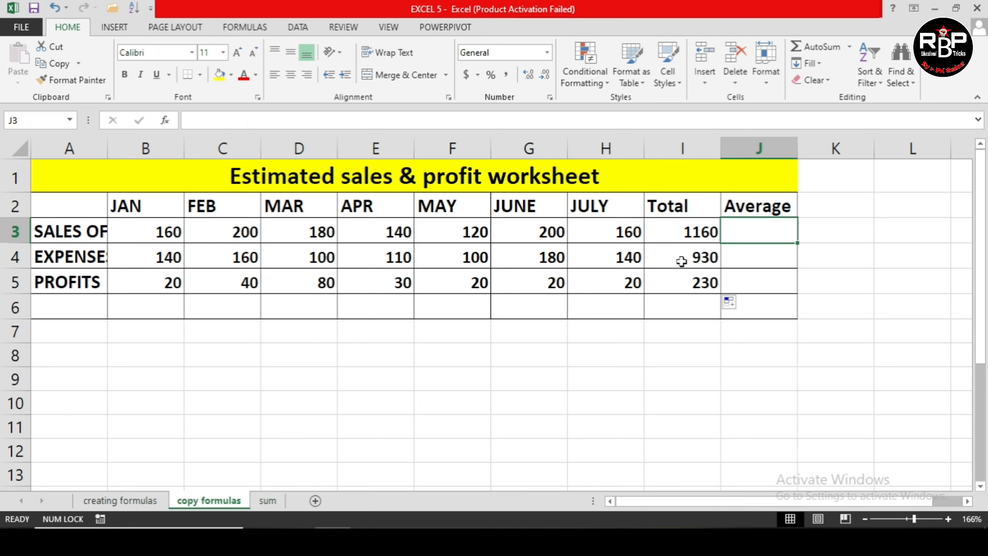
Clear the sales, expenses and profits totals from I3, I4 and I5
click(674, 229)
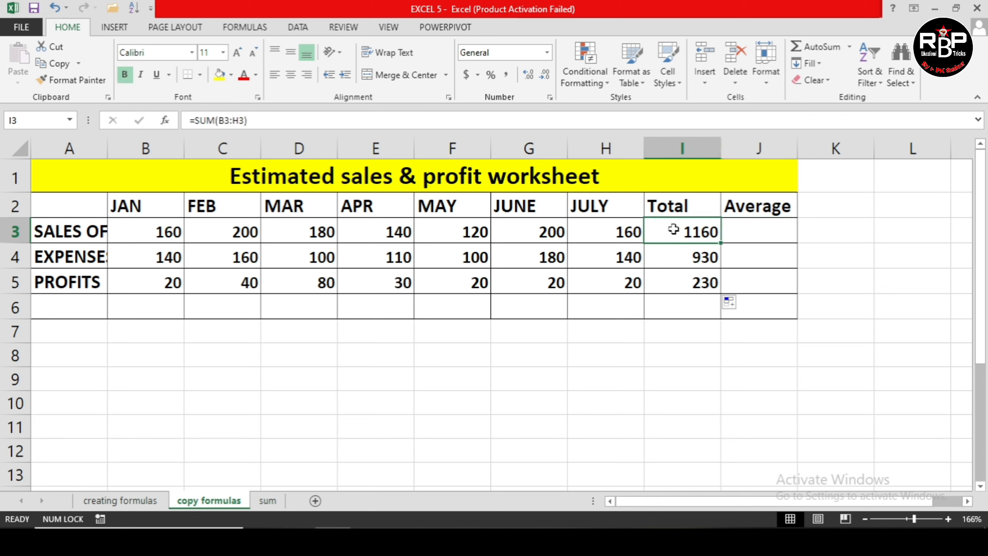
double_click(715, 237)
click(713, 261)
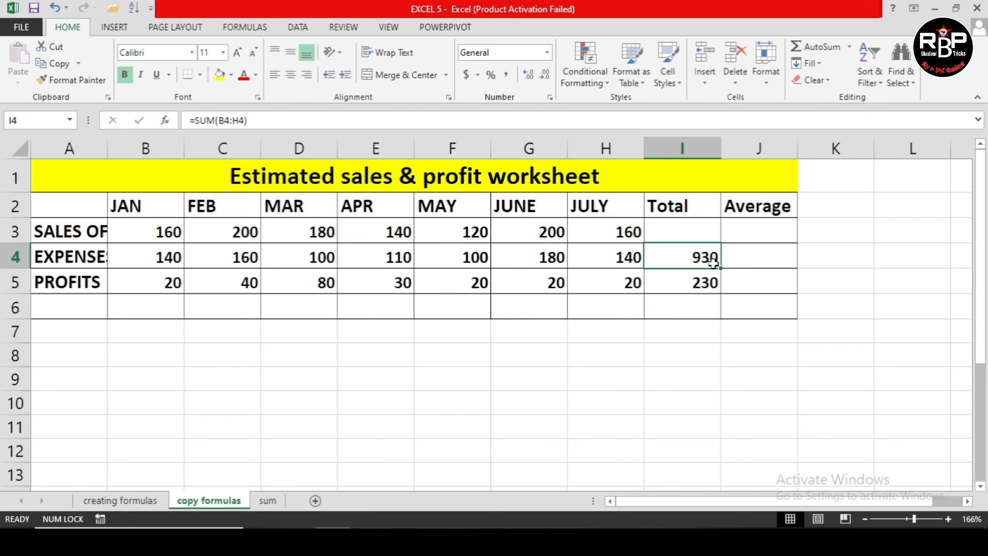
double_click(713, 263)
click(715, 283)
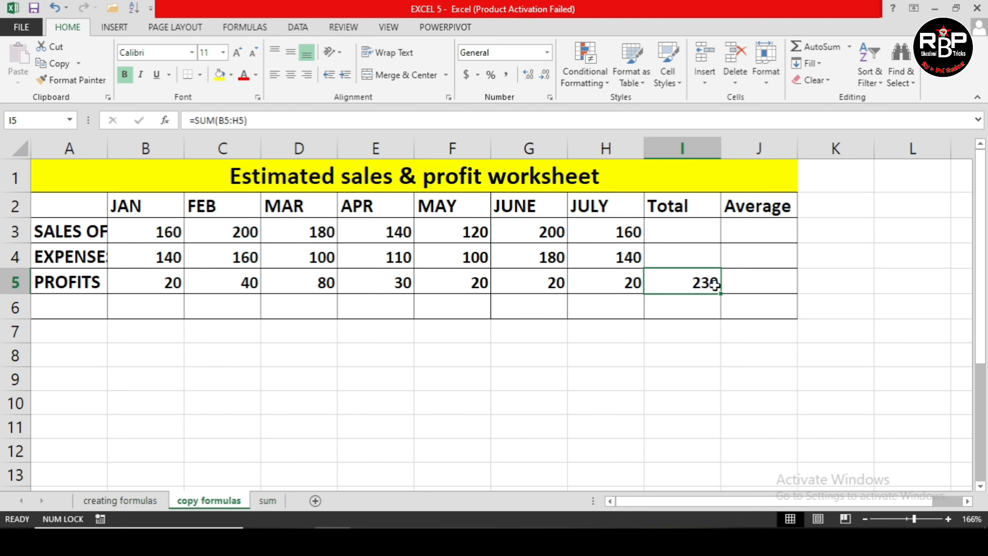
double_click(715, 284)
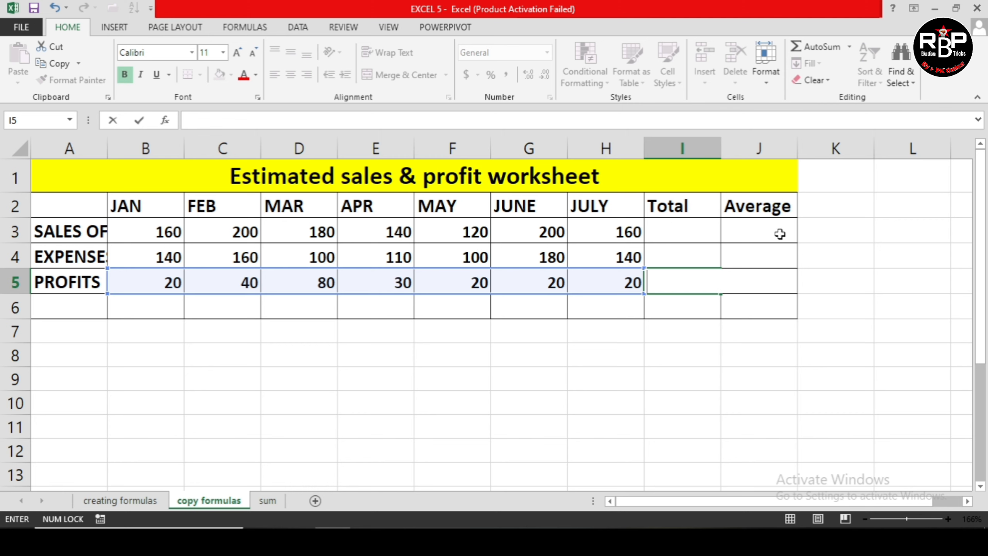
click(767, 230)
Total the monthly sales in I3 using AutoSum's Sum over B3:H3 and fill the formula down to I5
click(686, 226)
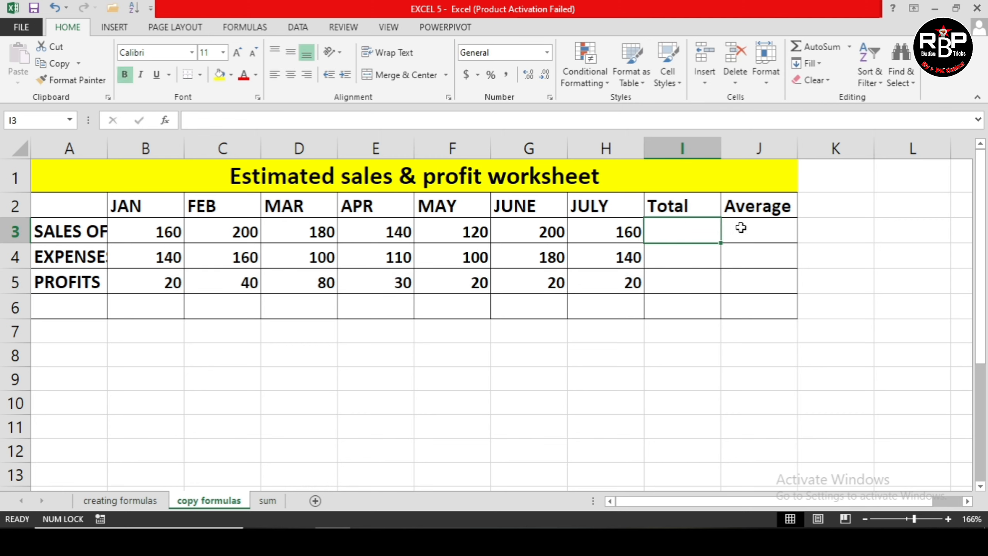
click(849, 46)
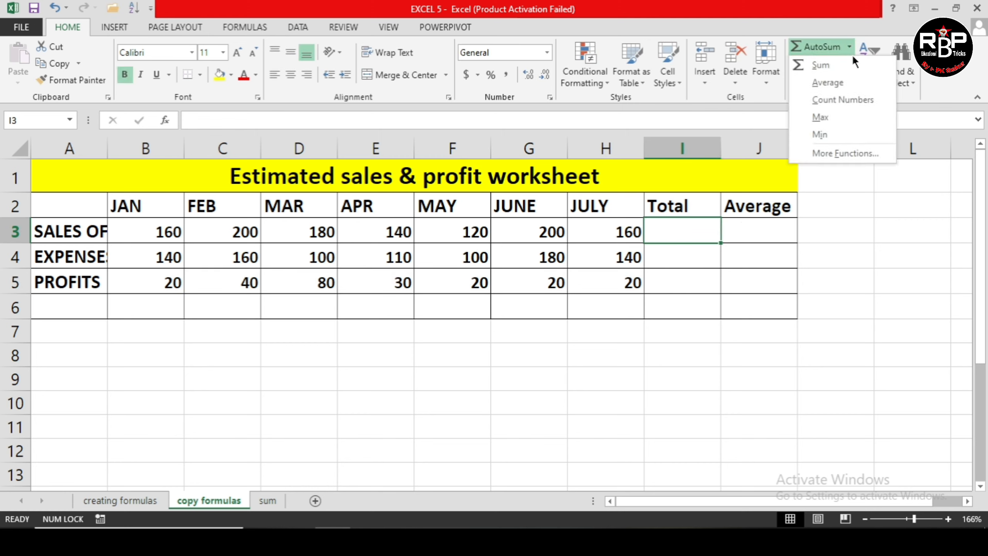
click(849, 63)
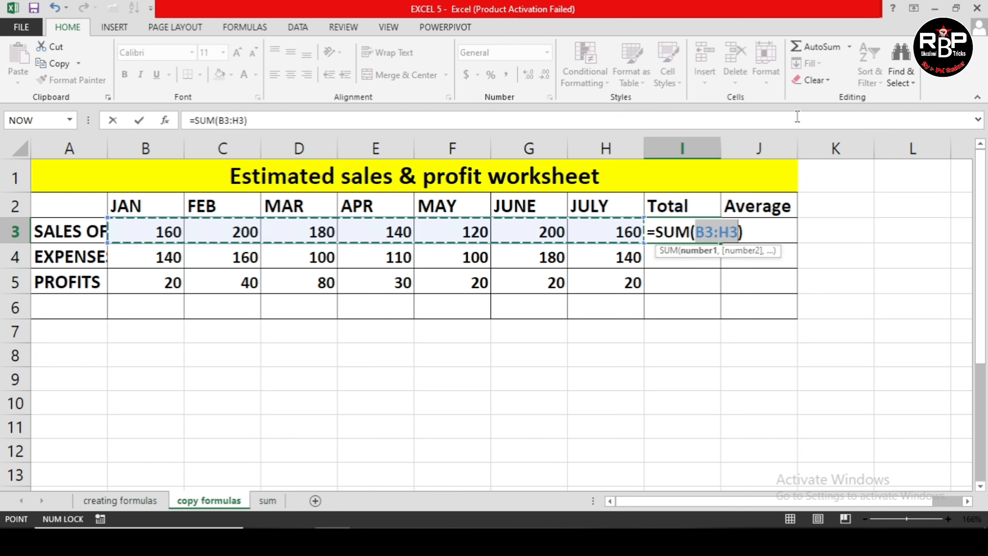
key(Return)
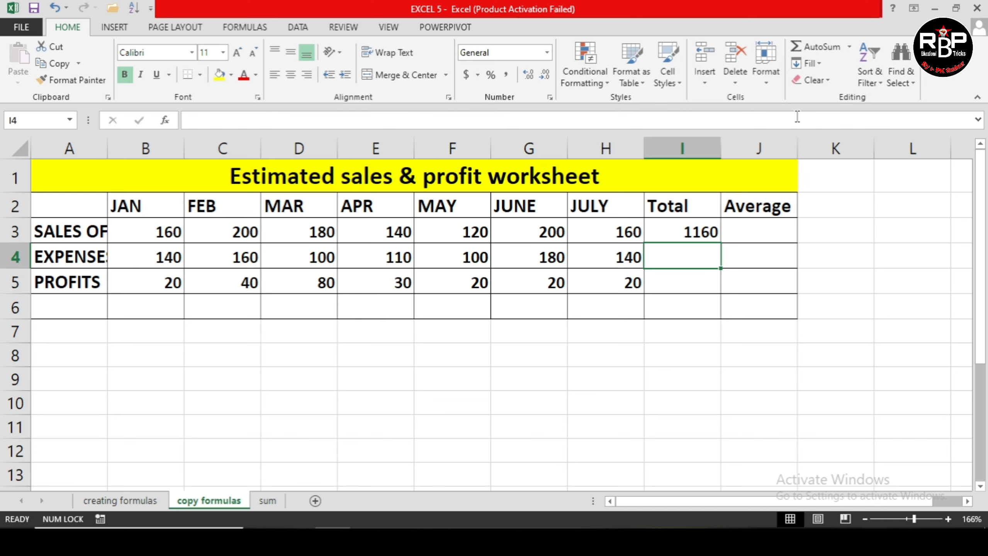
click(715, 237)
drag(718, 238, 714, 288)
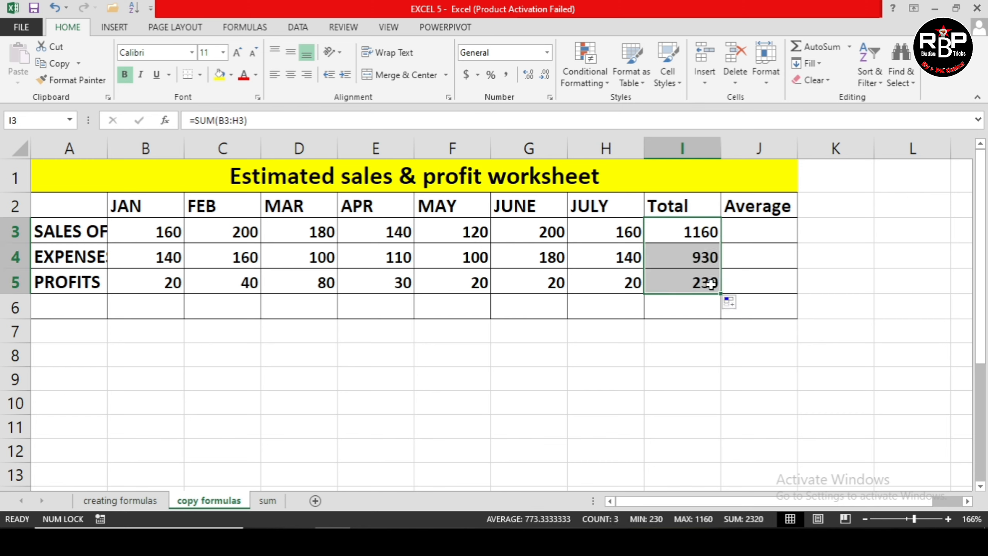
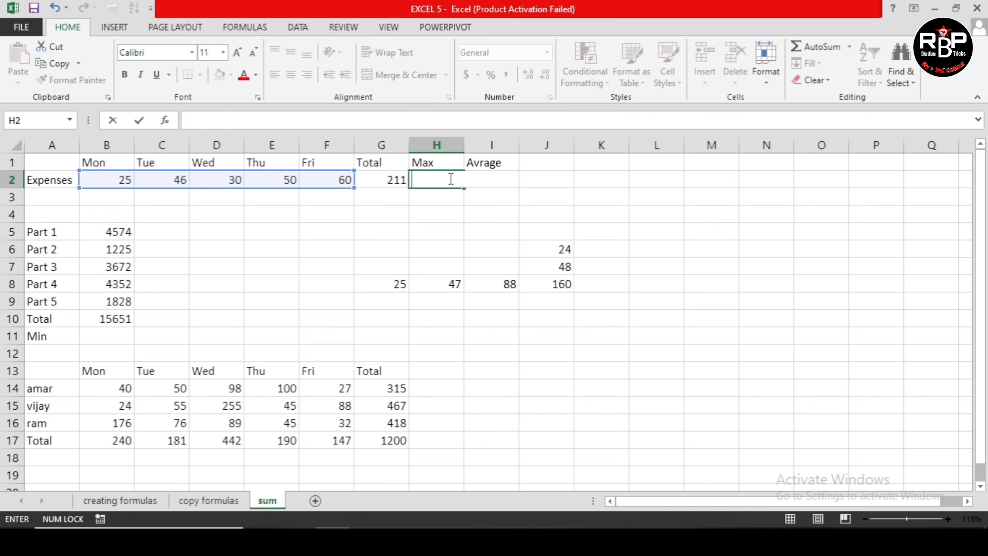
Find the largest weekday expense in H2 using the MAX function over B2:F2
text(=m)
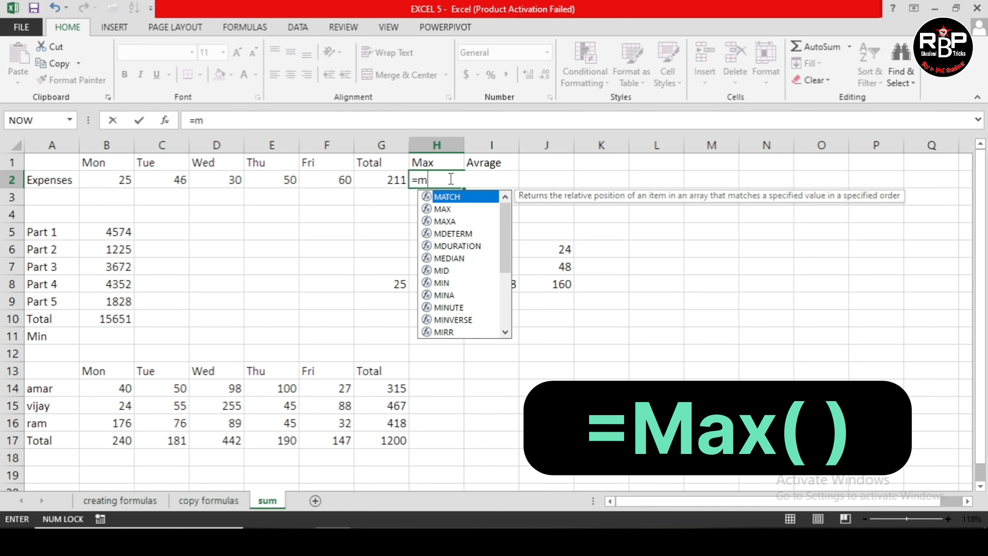
text(ax)
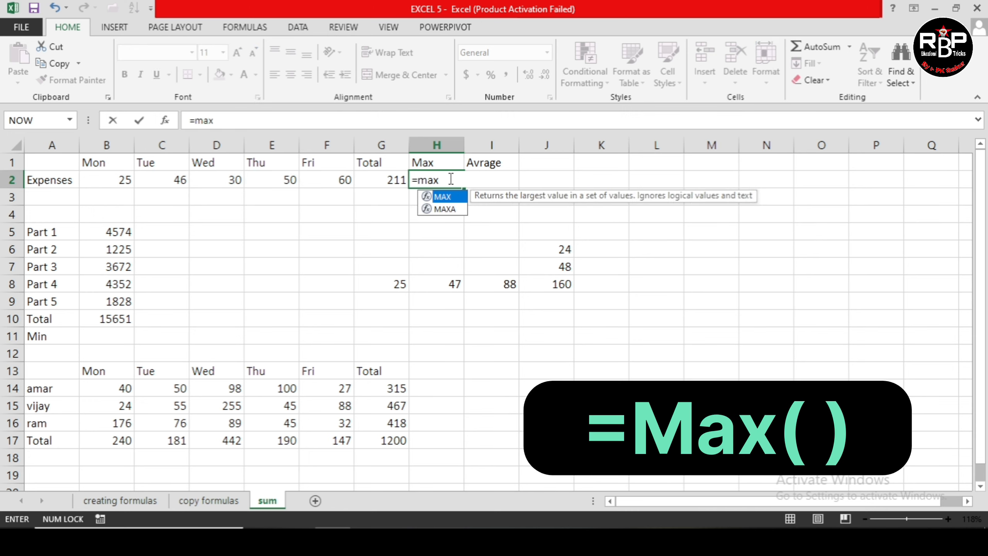
double_click(444, 196)
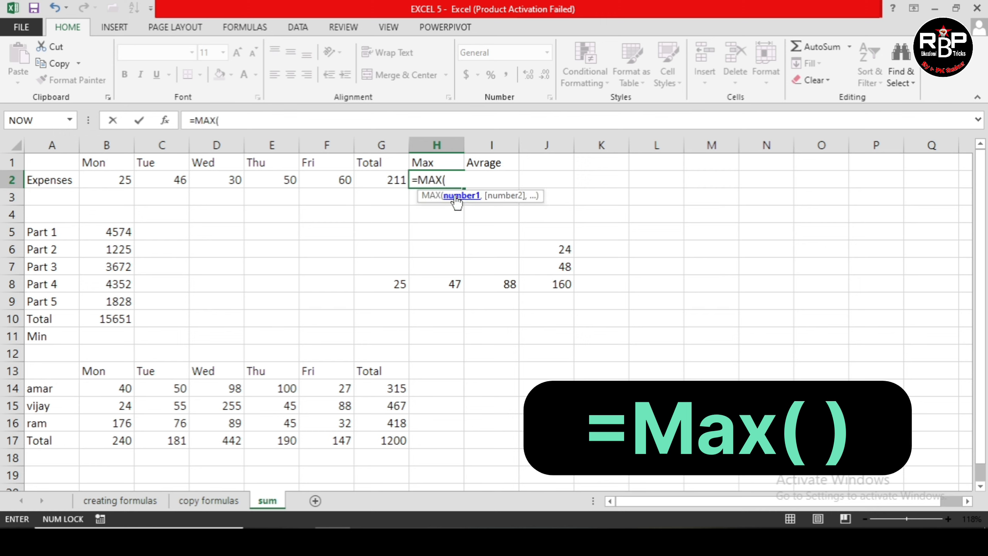
drag(339, 180, 101, 180)
key(Return)
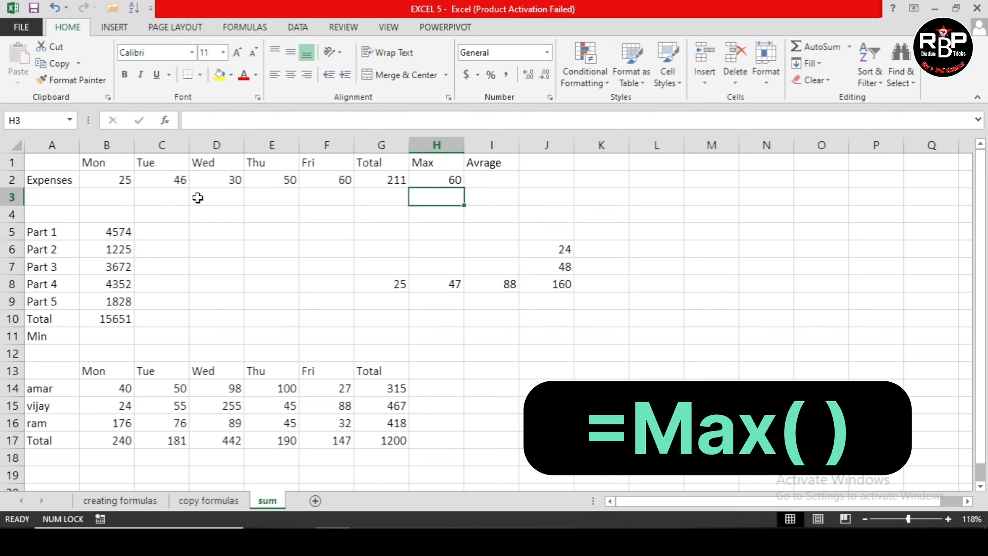
Find the minimum part value in B11 using AutoSum's Min with the formula =MIN(B5:B10)
click(106, 335)
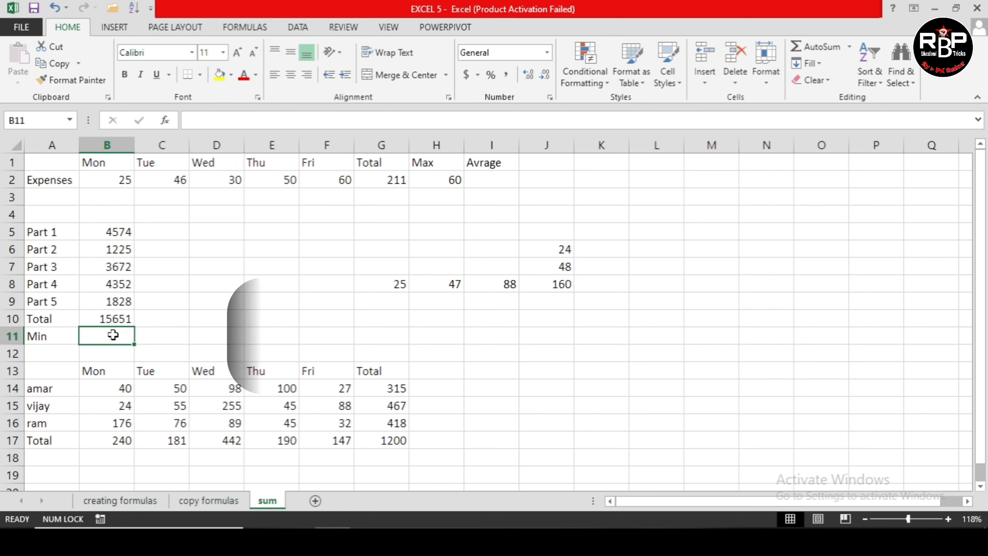
click(849, 48)
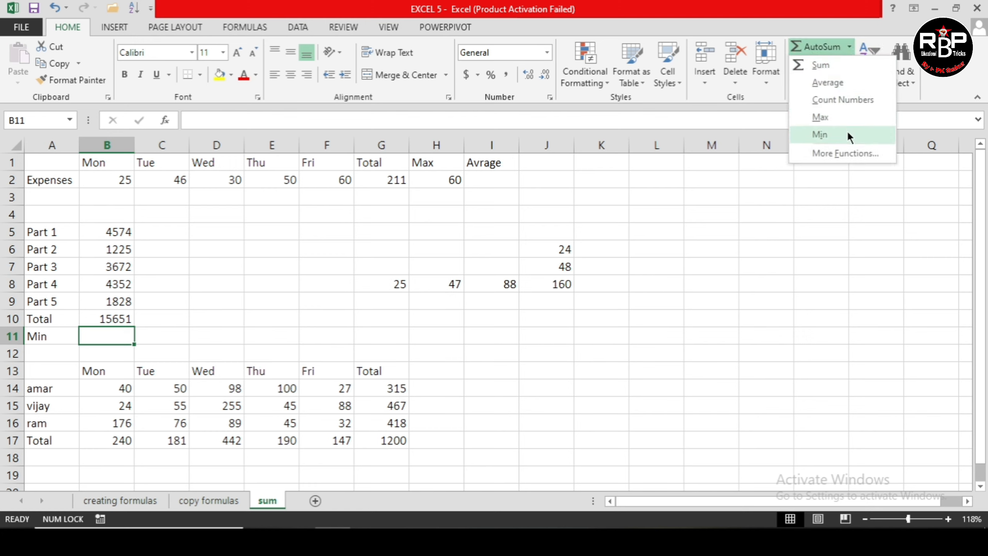
click(820, 135)
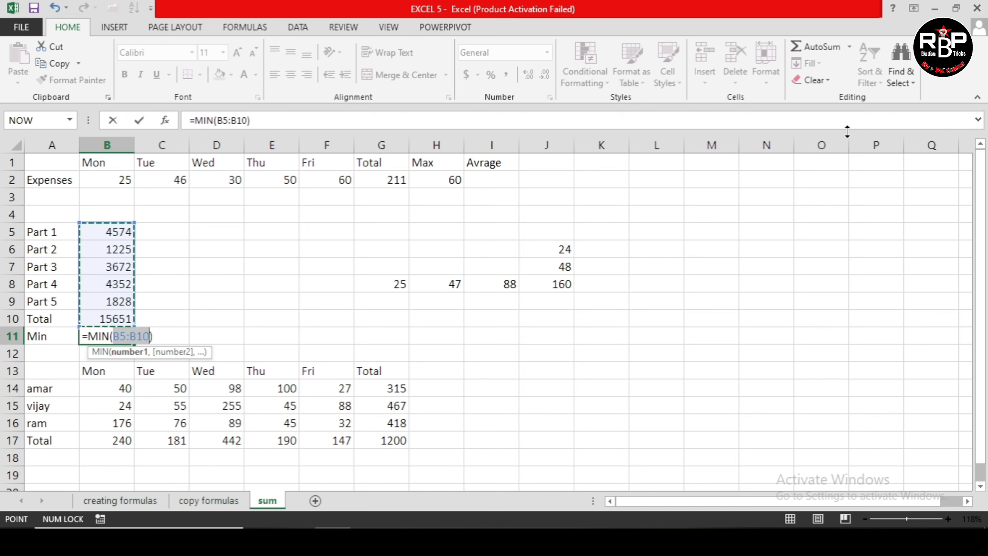
key(Return)
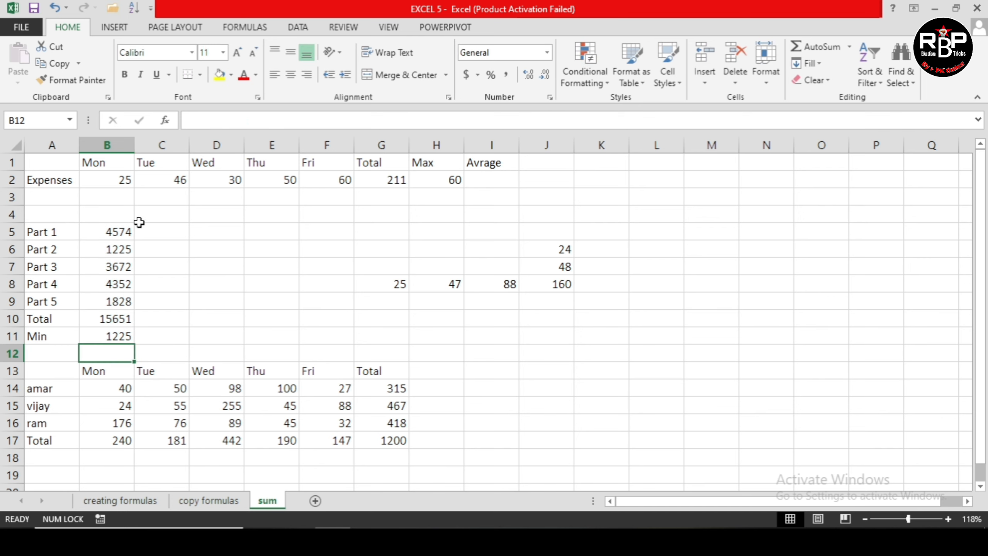
Replace the formula in B11 with a manually entered MIN function over the part values above it
click(113, 338)
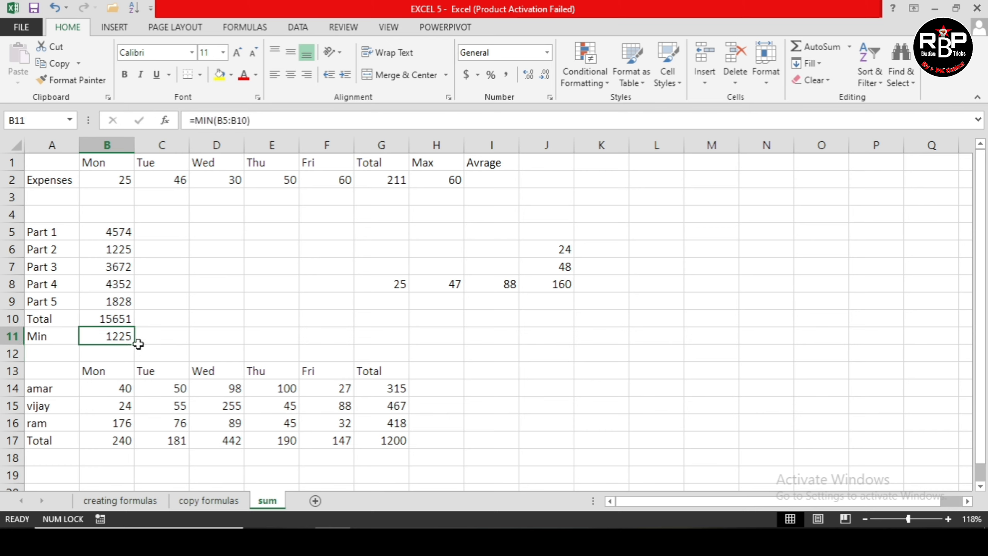
key(BackSpace)
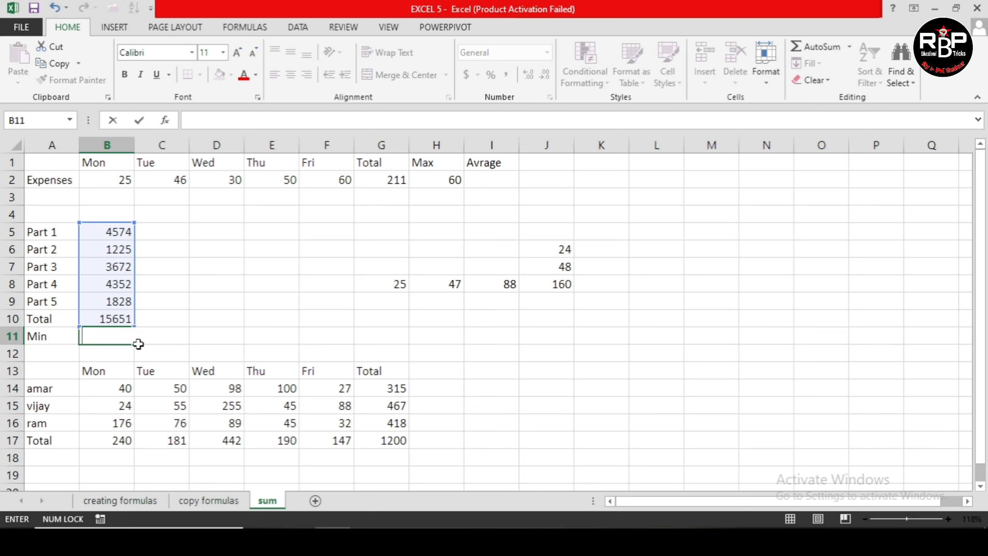
text(=)
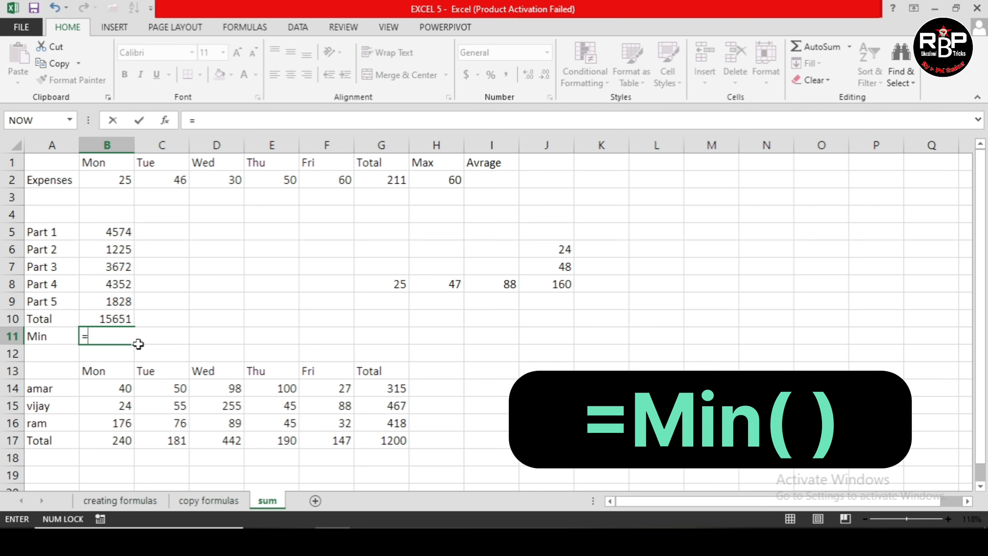
text(min)
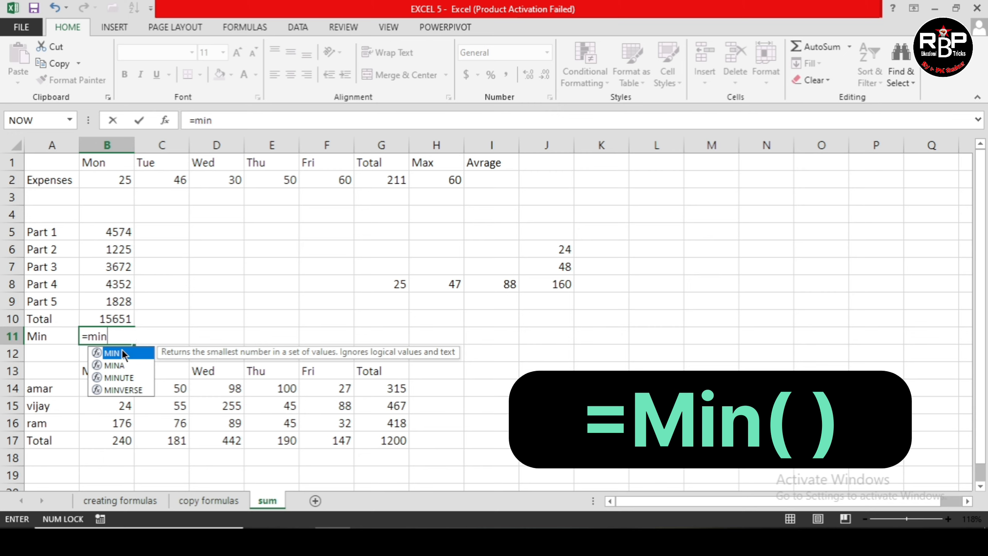
double_click(122, 351)
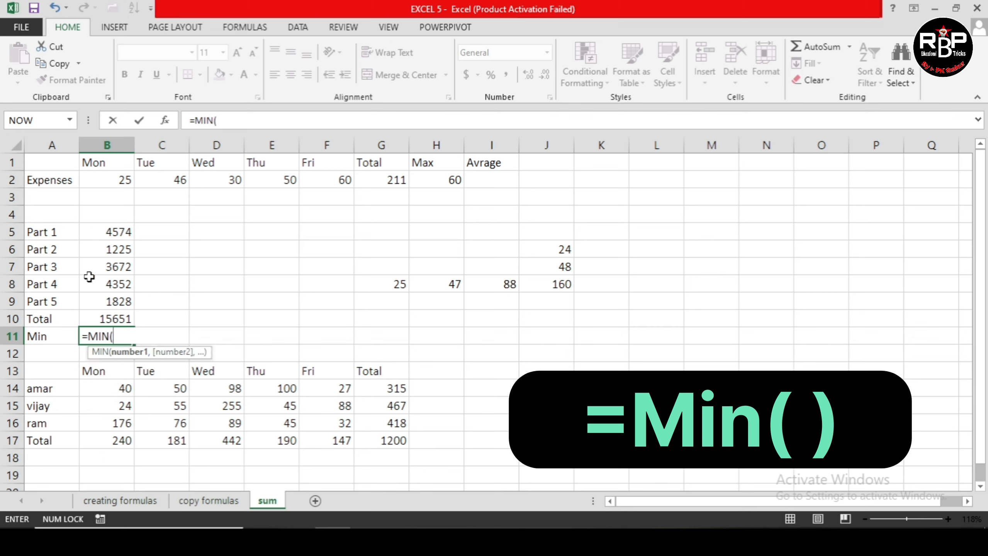
drag(94, 231, 114, 309)
key(Return)
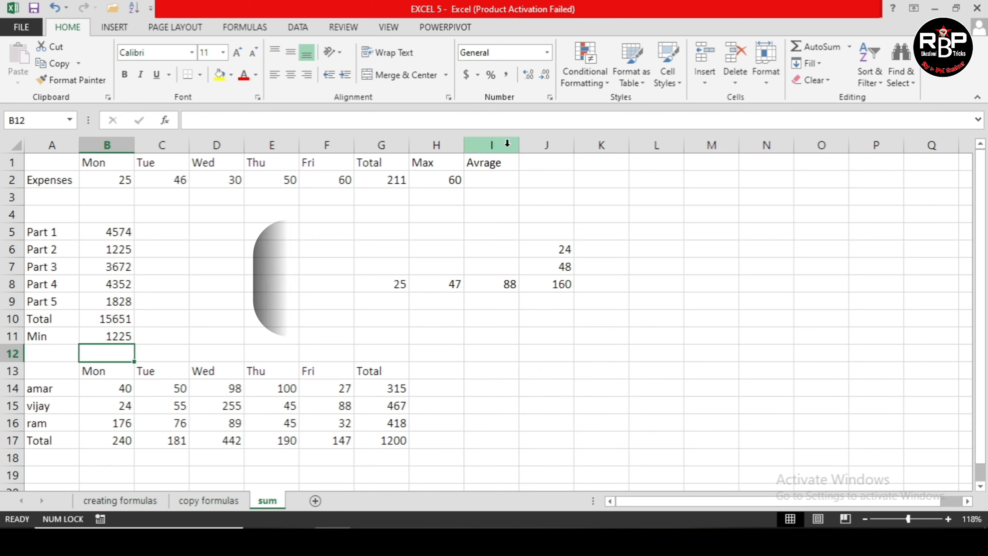
Average the weekday expenses in I2 by entering the AVERAGE function over B2:F2
click(489, 174)
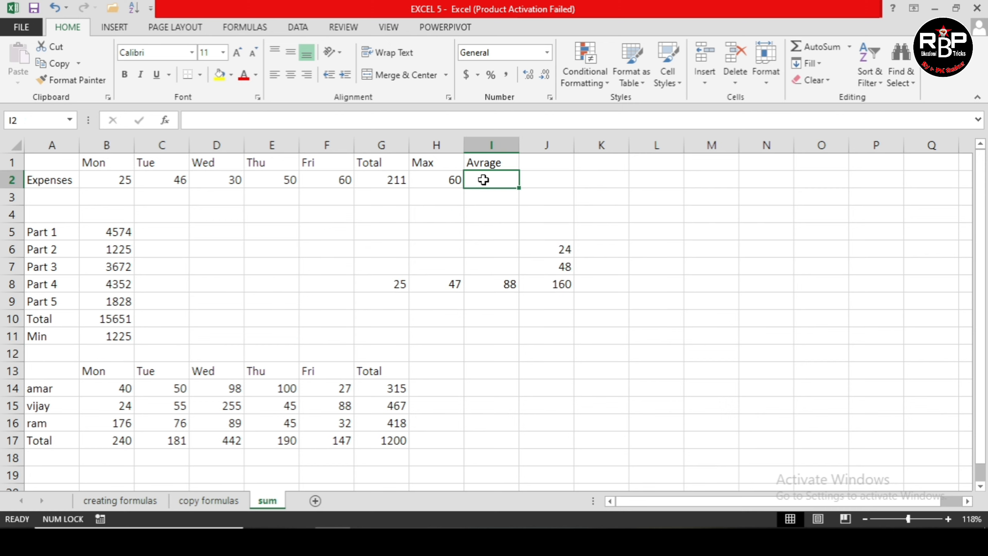
text(=av)
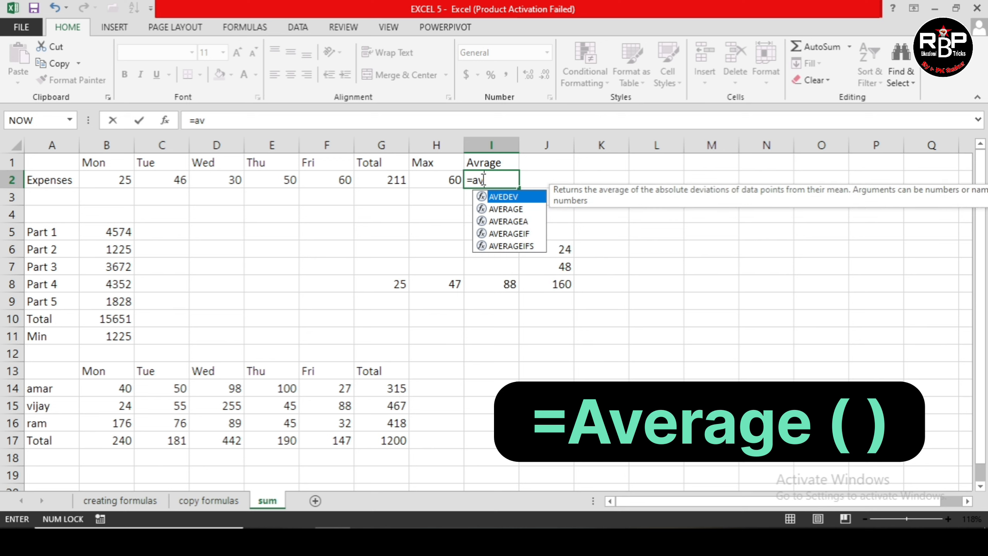
text(ra)
key(BackSpace)
key(BackSpace)
click(515, 208)
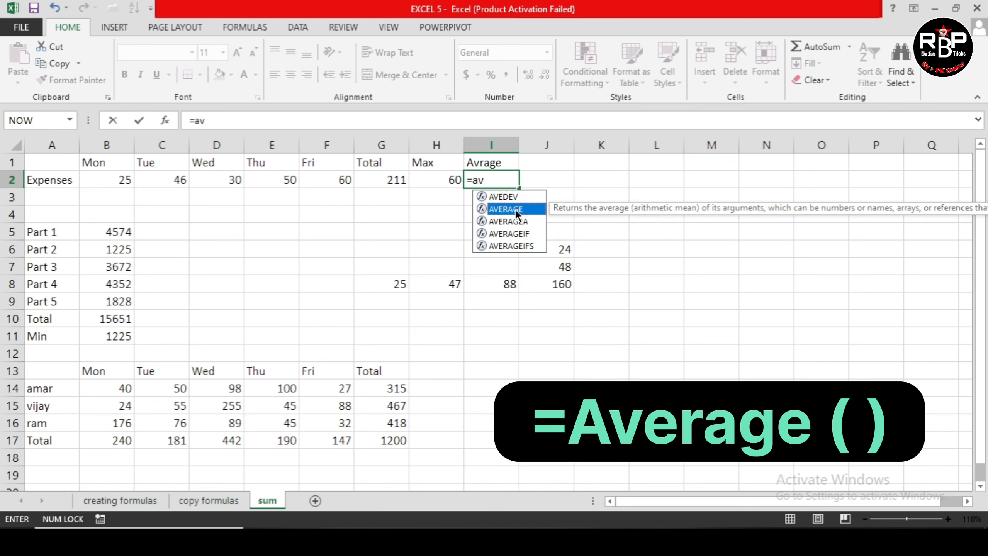
double_click(515, 208)
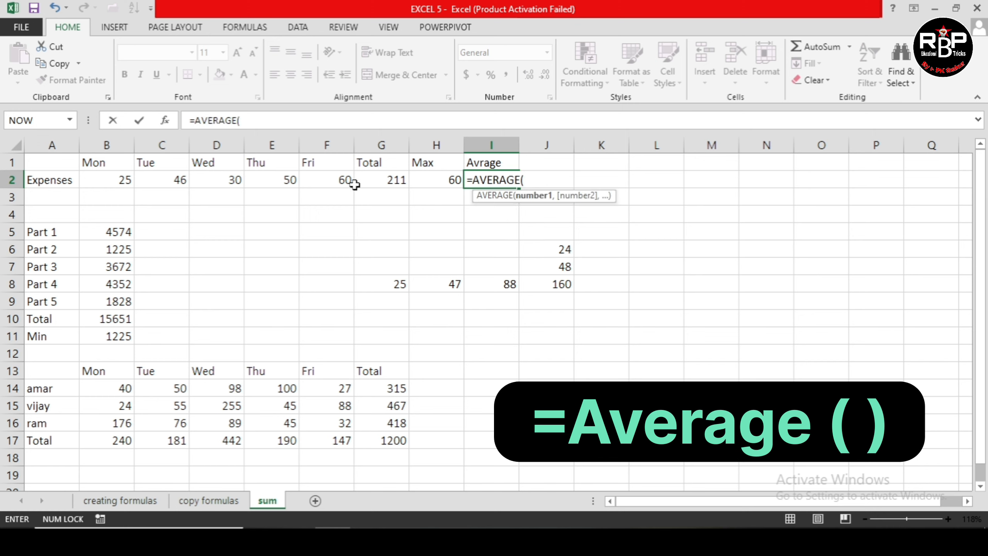
drag(339, 183, 82, 181)
key(Return)
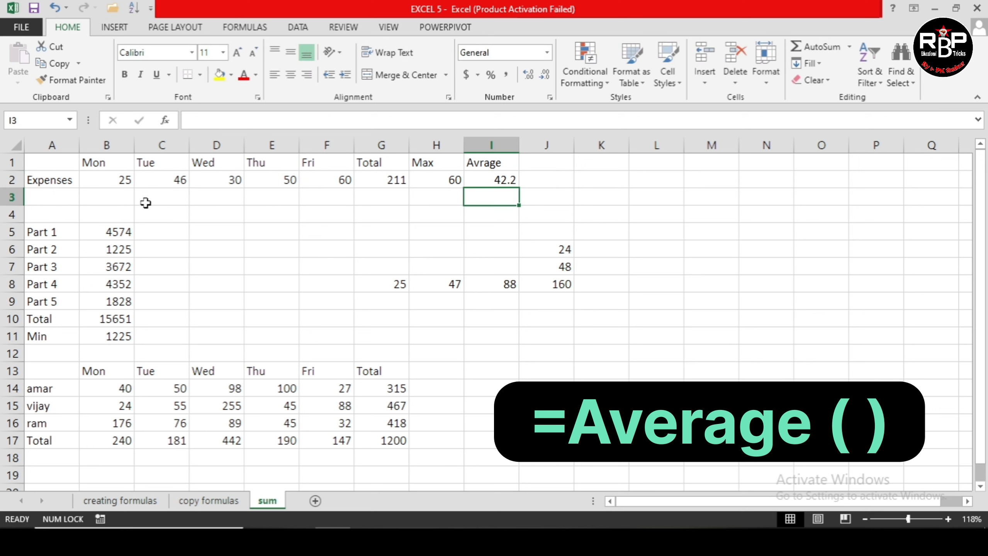
Replace the formula in I2 with AutoSum's Average over B2:H2
click(491, 185)
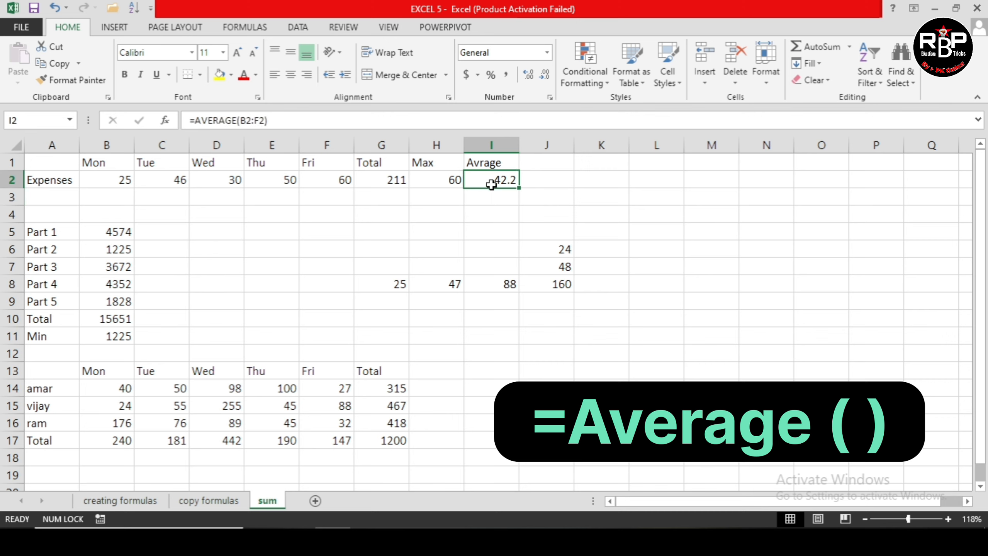
key(BackSpace)
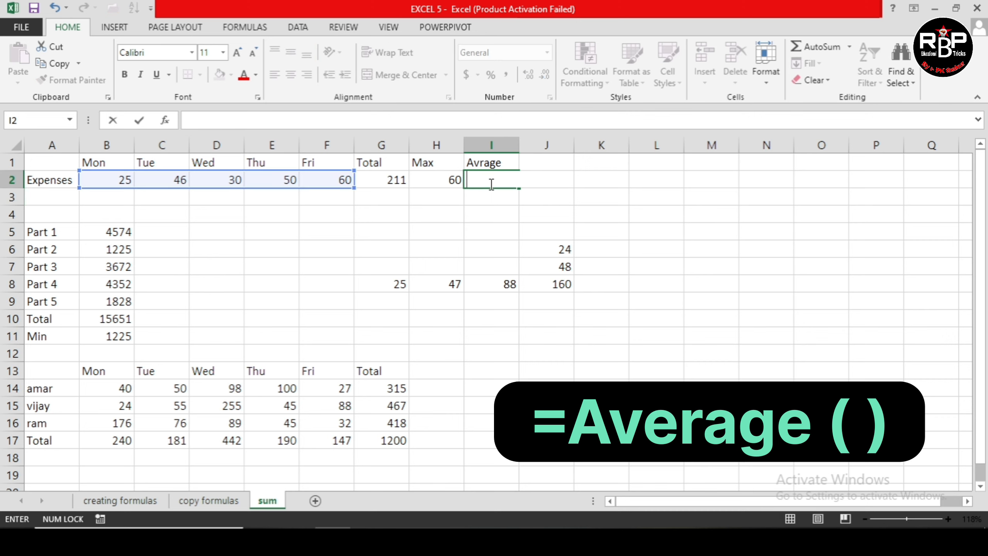
click(850, 46)
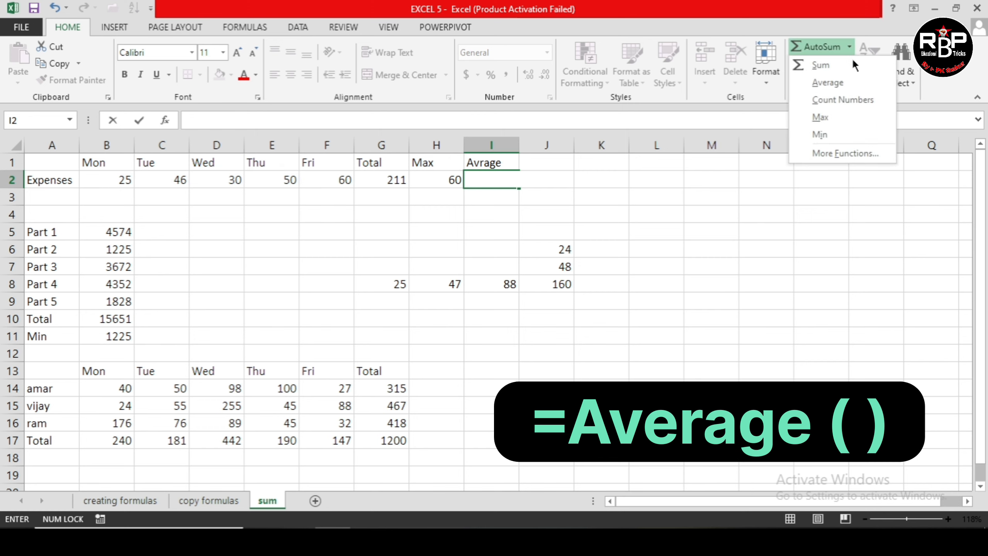
click(839, 83)
click(846, 81)
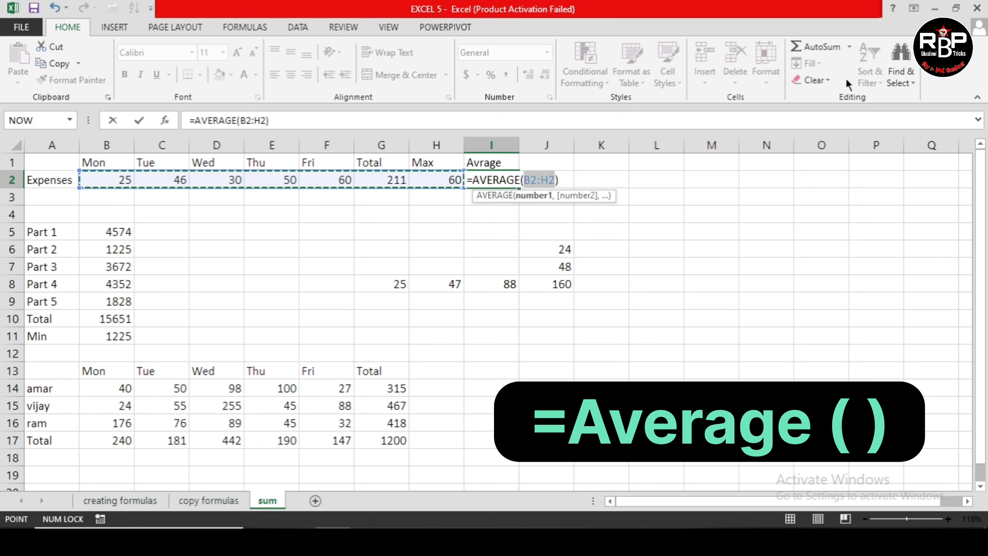
key(Return)
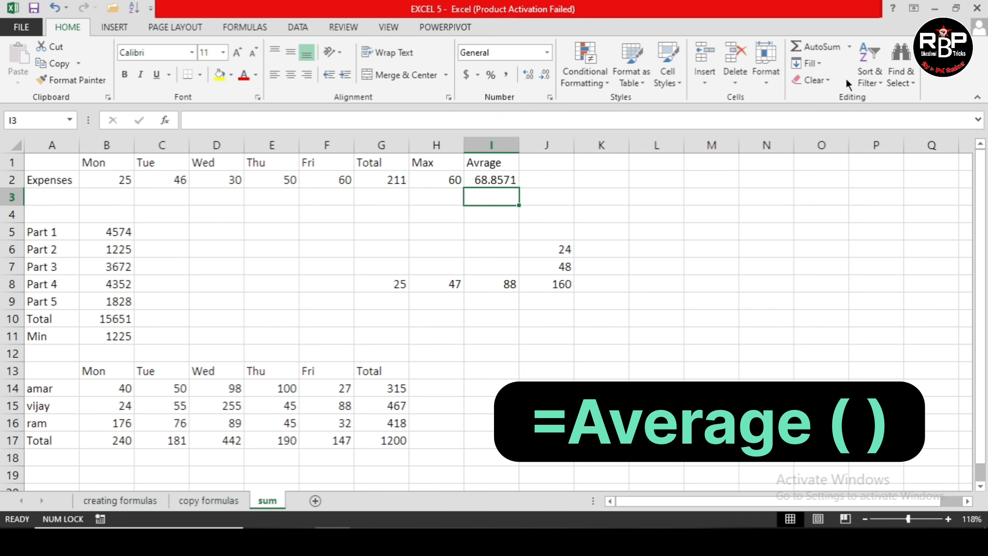
click(820, 249)
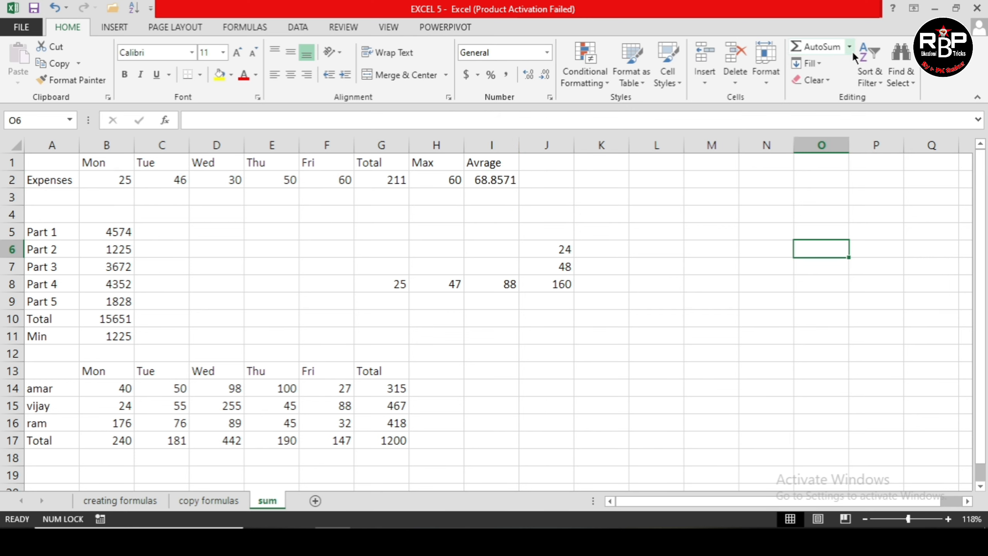
click(851, 49)
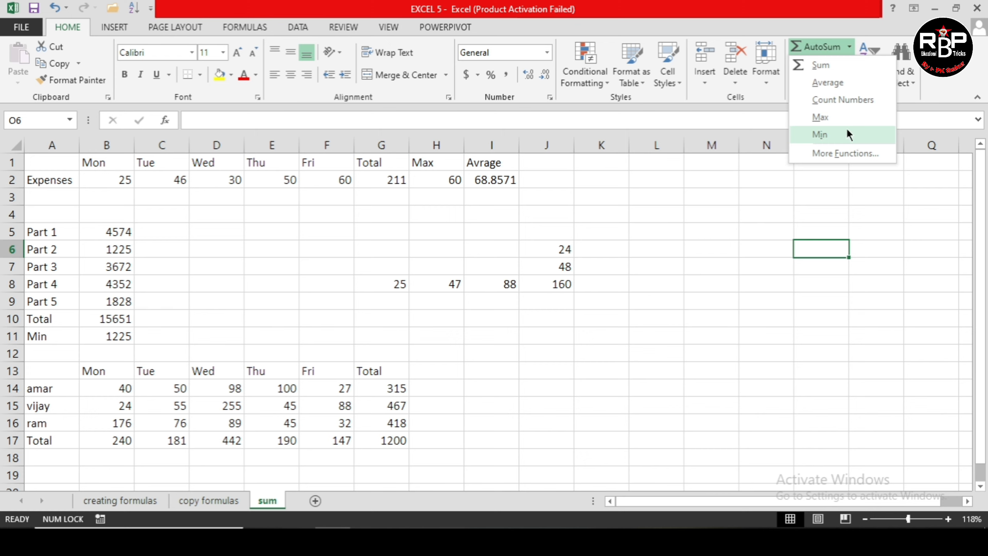
click(786, 343)
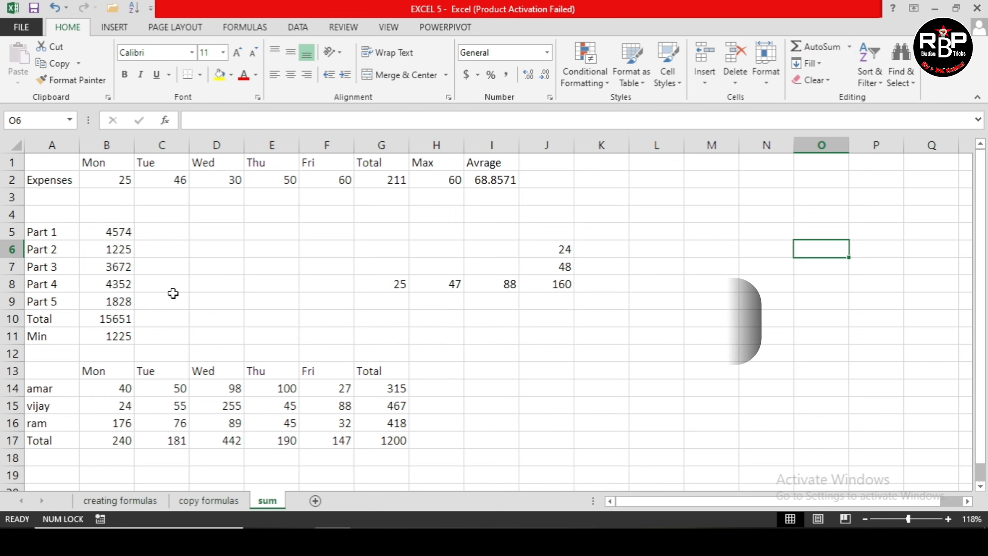
Count the numeric entries of G8:J8 in K8 using AutoSum's Count Numbers
drag(396, 289, 564, 283)
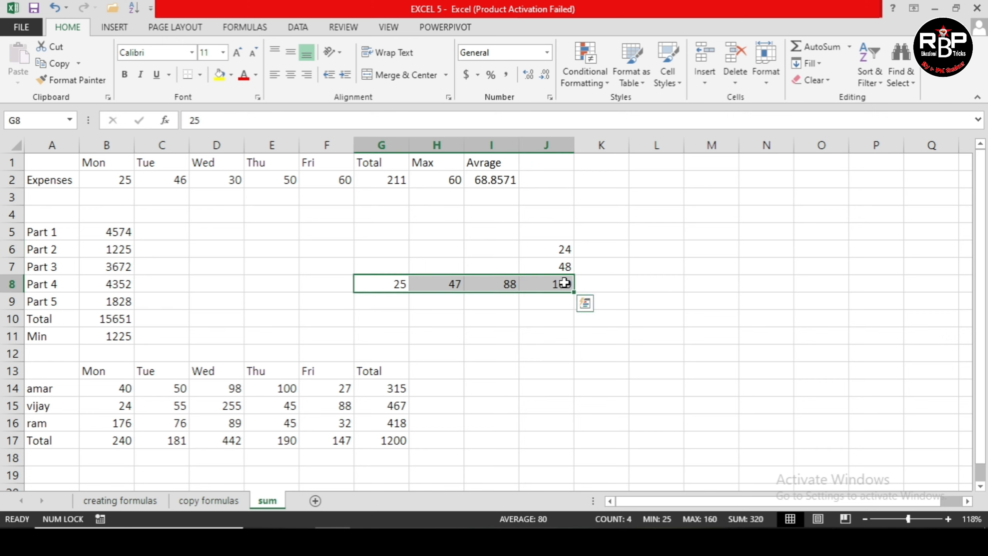
click(601, 288)
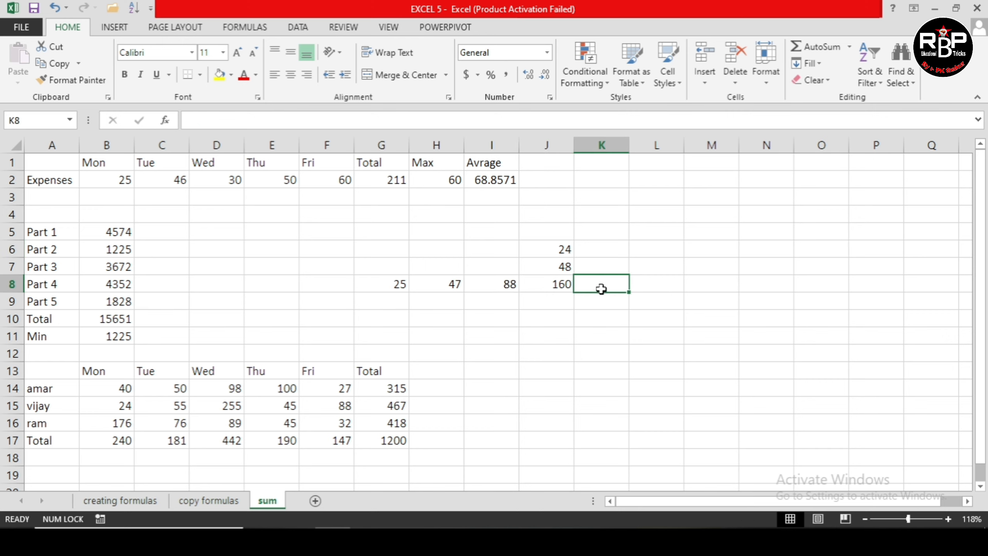
click(852, 46)
click(858, 99)
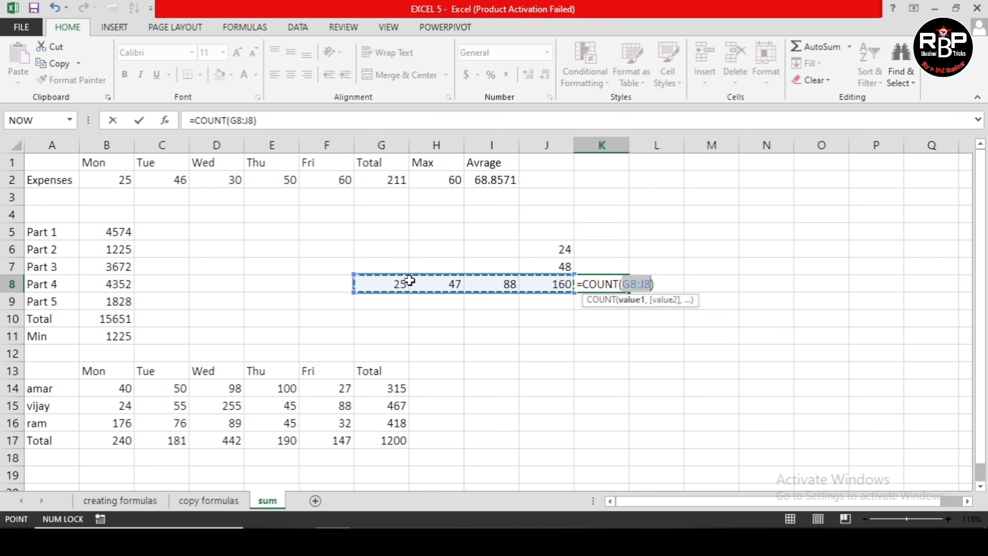
key(Return)
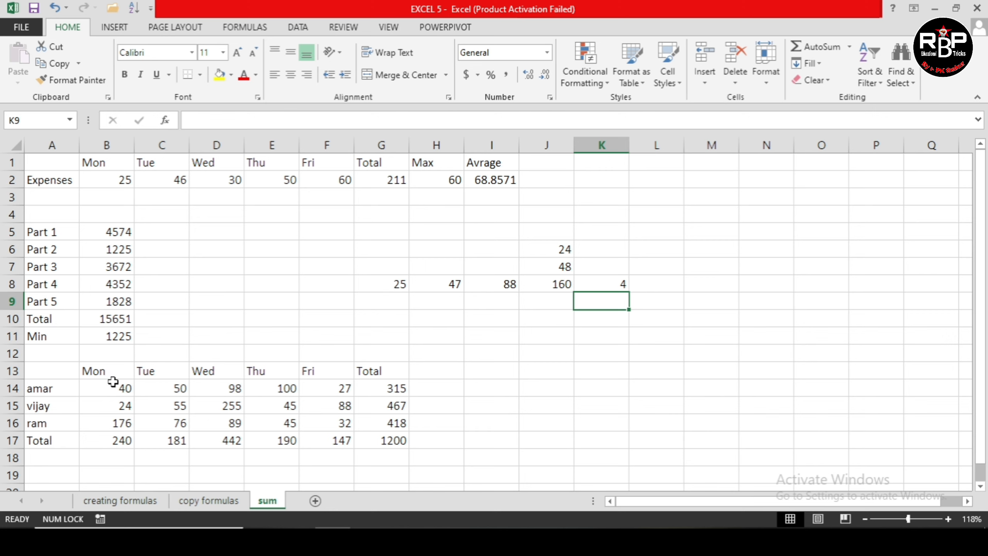
Count the numeric entries of the lower table in H17 using AutoSum's Count Numbers over B14:G17
drag(115, 389, 408, 446)
click(425, 441)
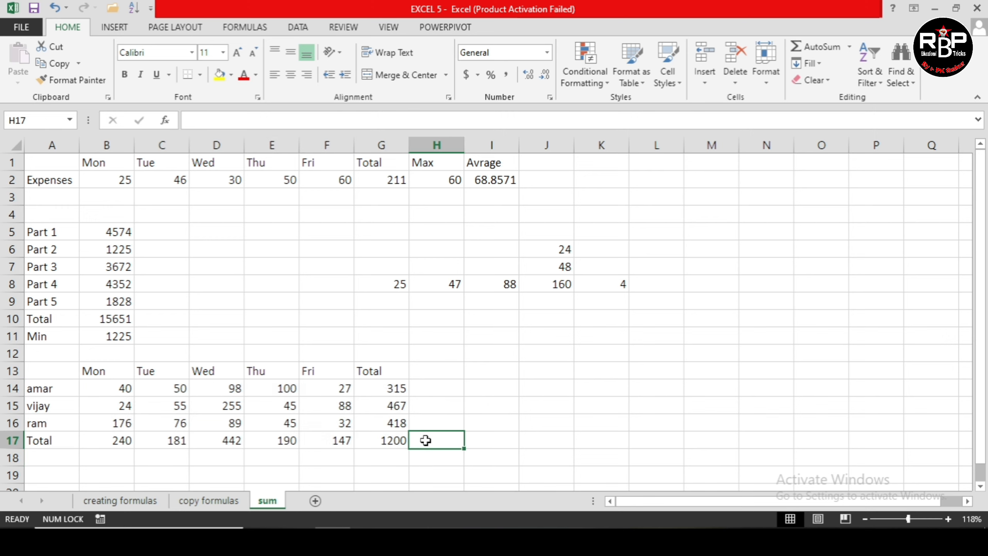
click(850, 47)
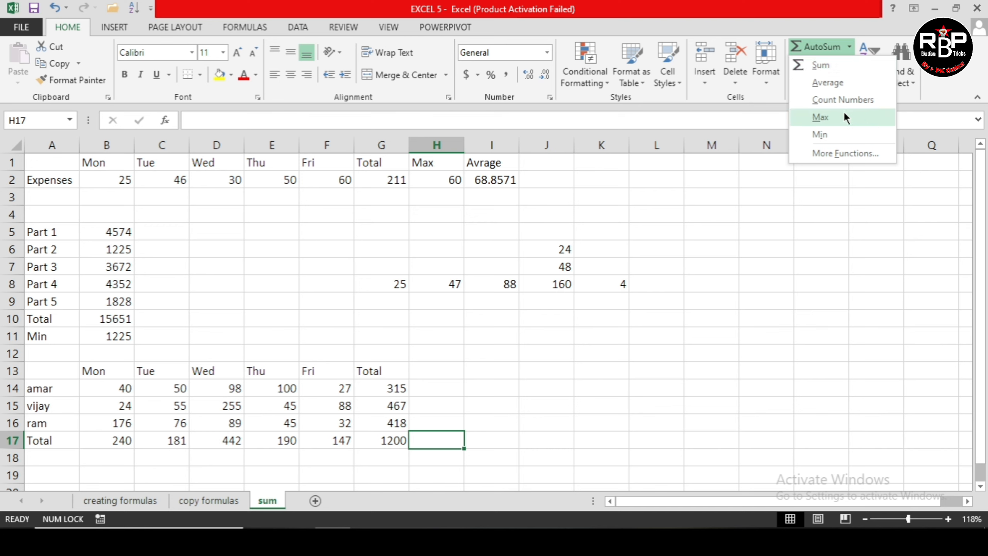
click(842, 100)
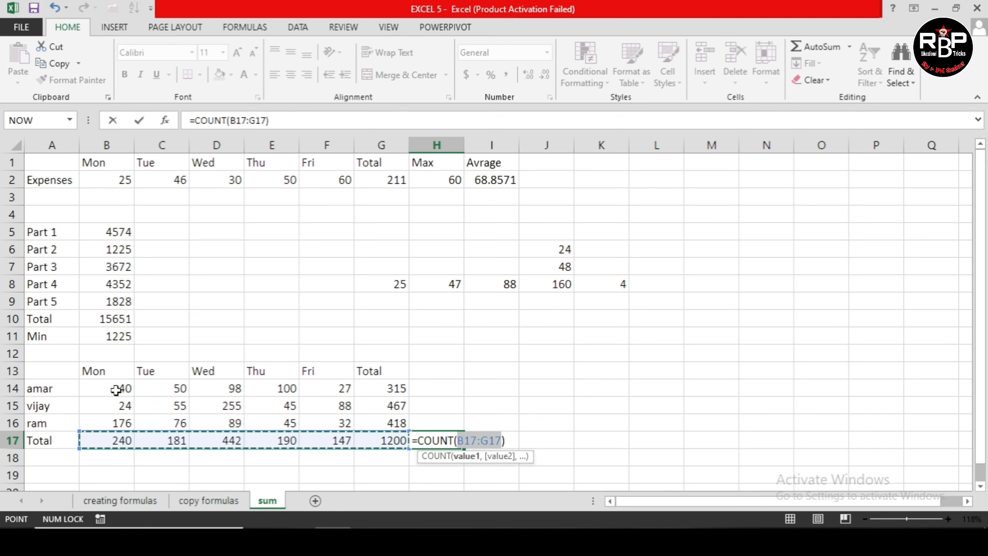
drag(116, 388, 386, 441)
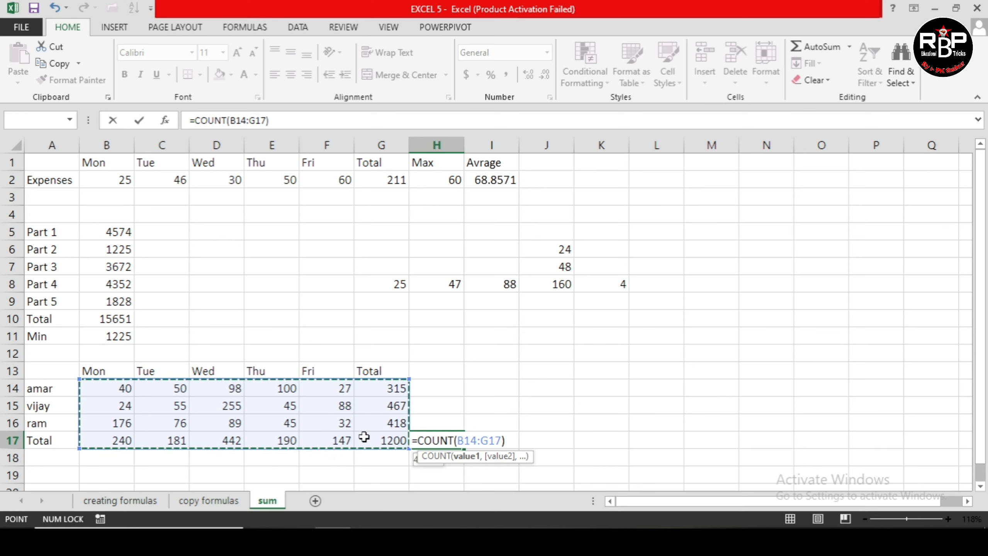
key(Return)
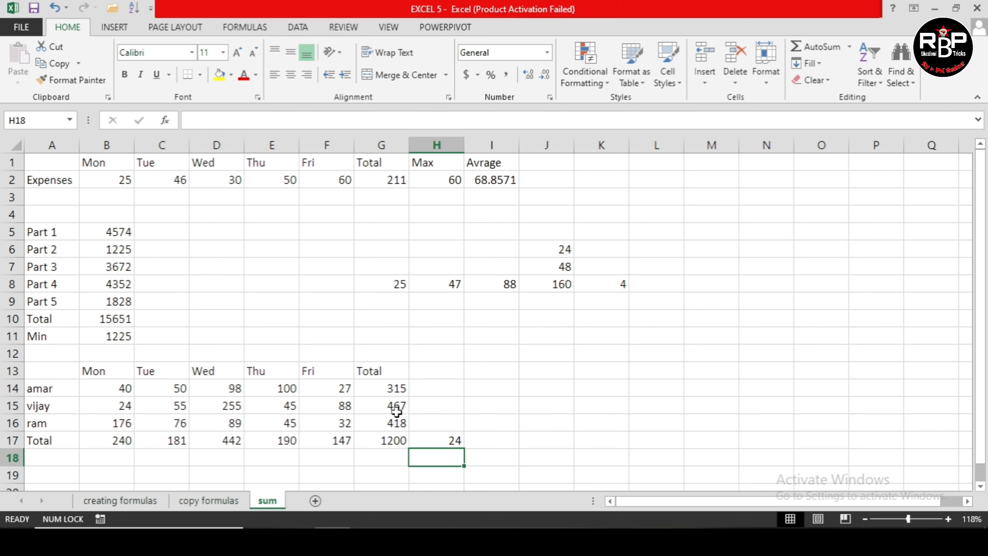
click(447, 441)
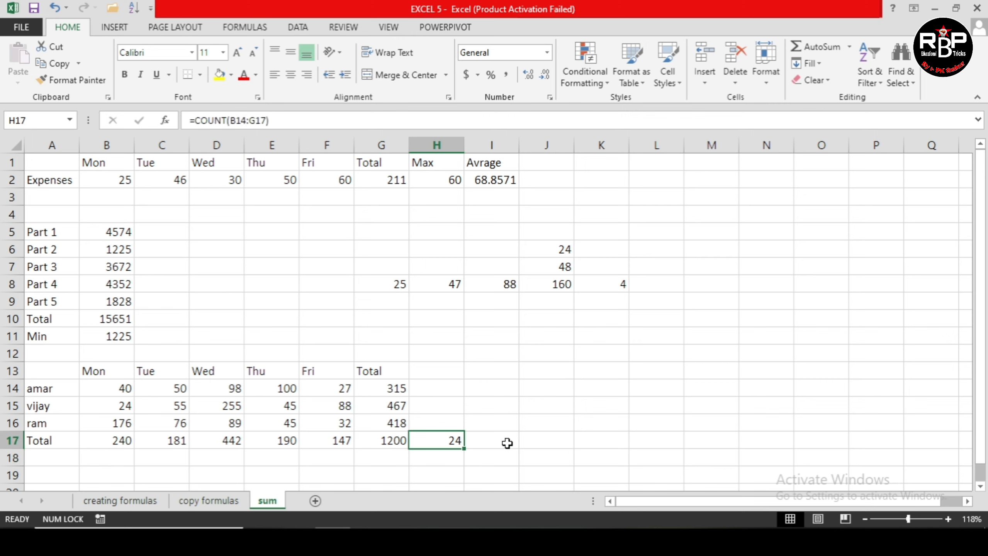
click(544, 430)
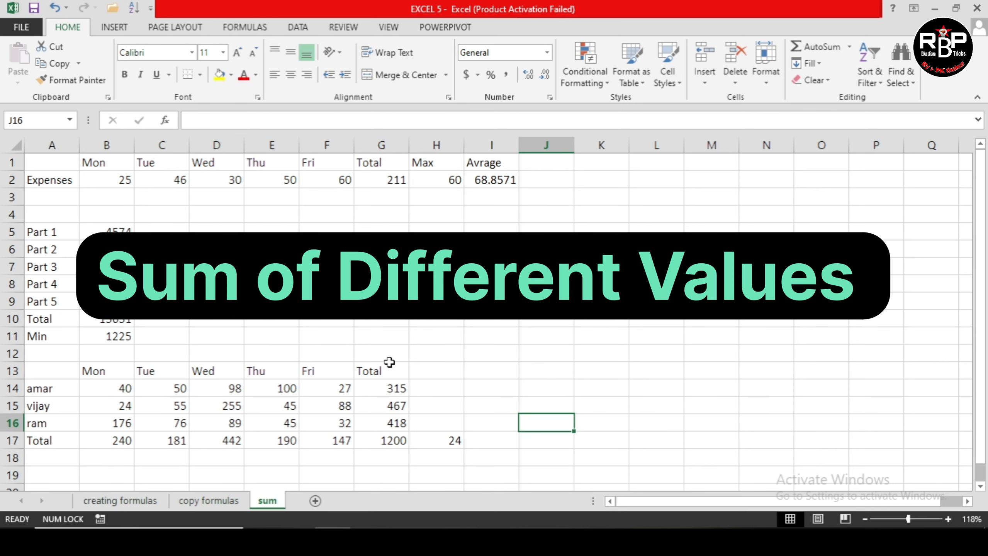
drag(183, 179, 235, 180)
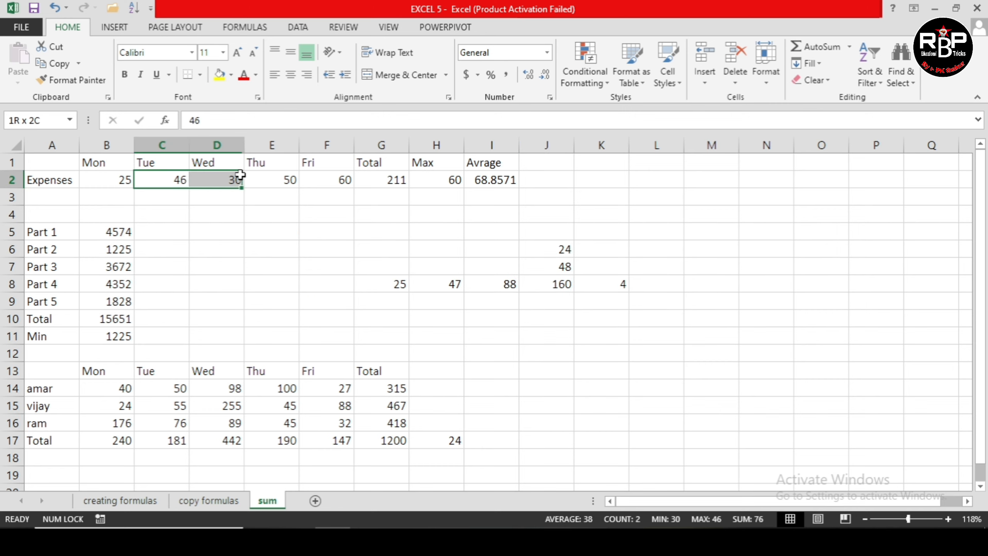
drag(111, 266, 116, 298)
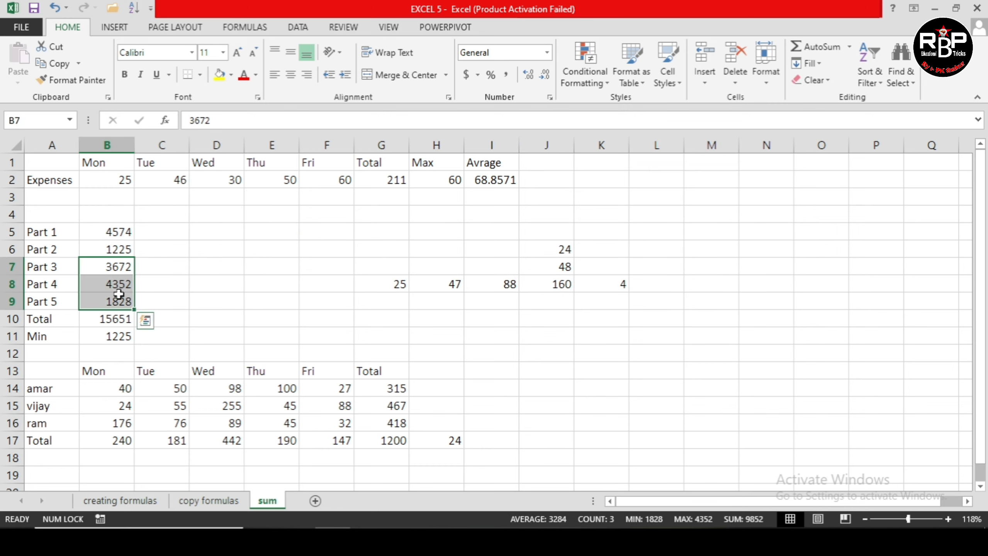
drag(170, 403, 239, 421)
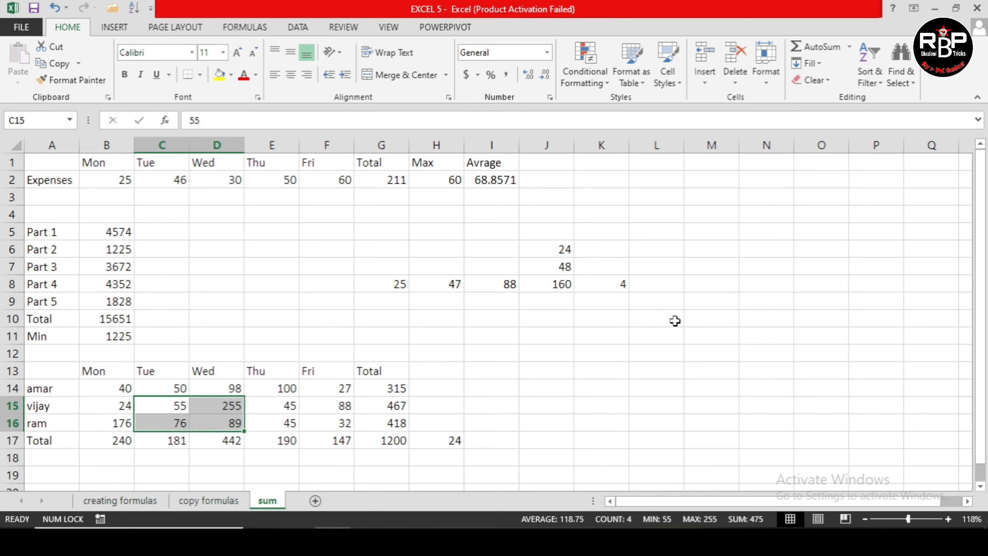
Sum the separate ranges D2:E2, B7:B9 and C15:D16 in N8 with a single AutoSum Sum formula
click(749, 295)
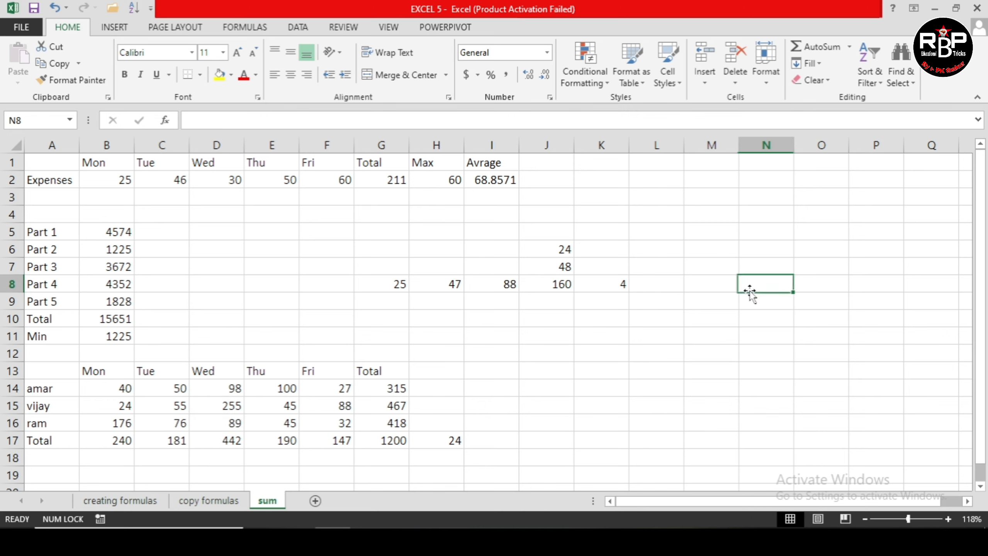
click(850, 47)
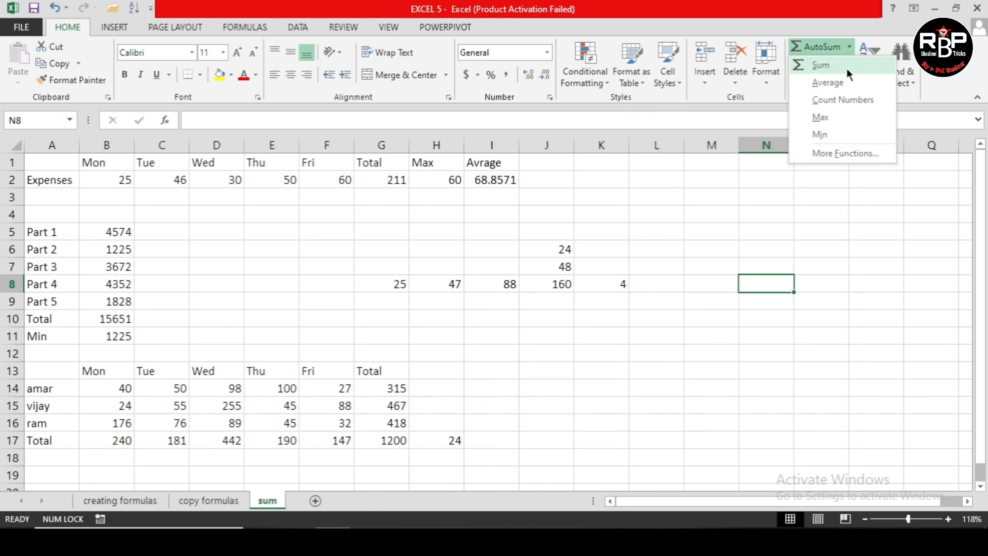
click(846, 67)
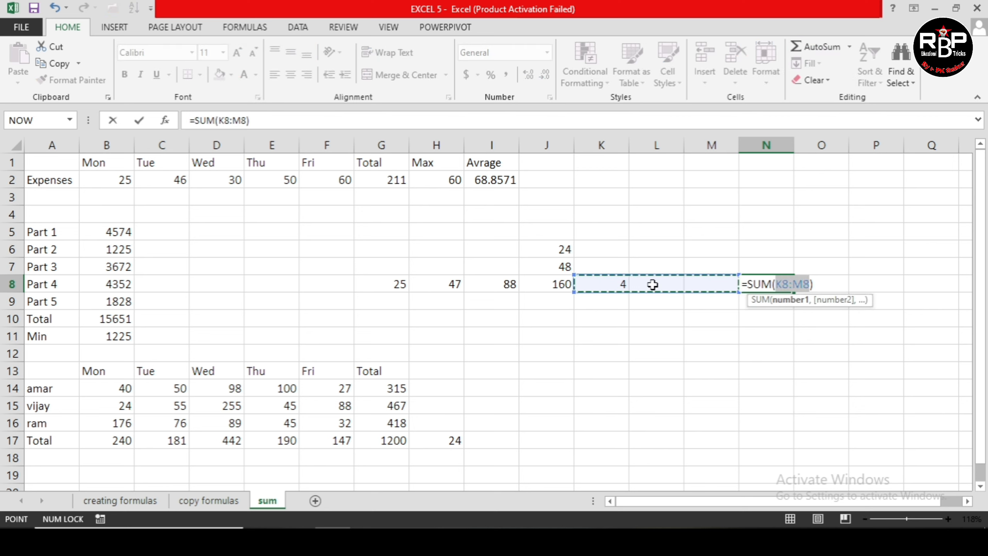
click(231, 179)
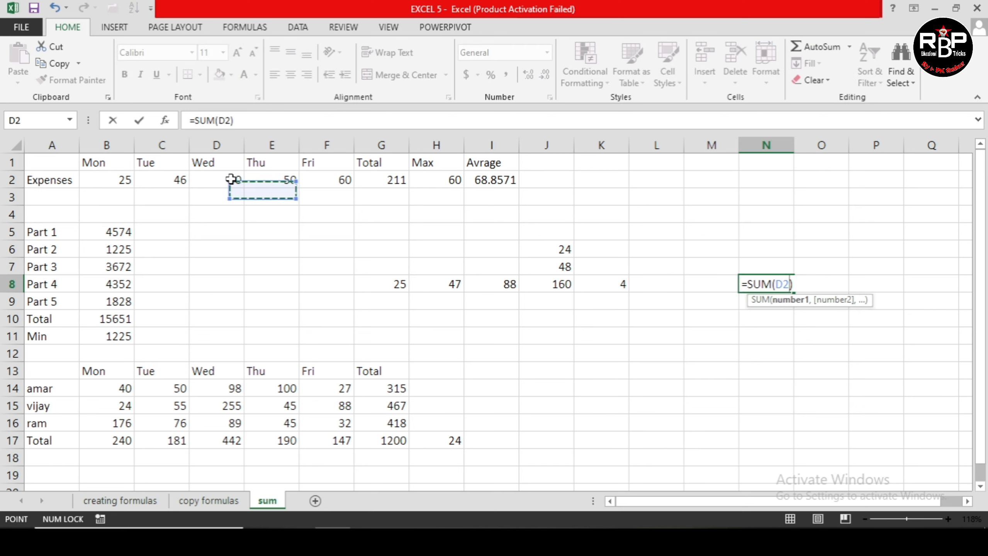
drag(231, 179, 262, 176)
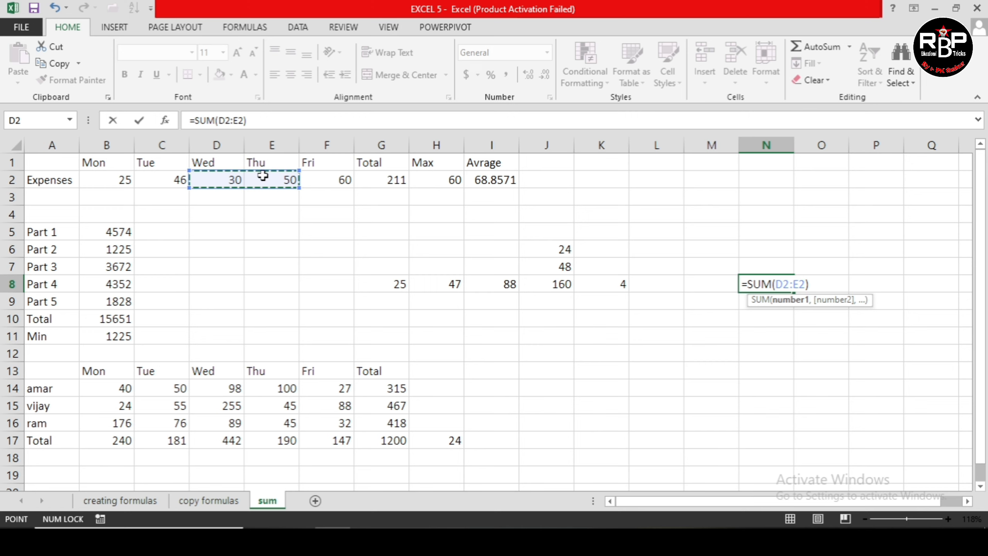
text(,)
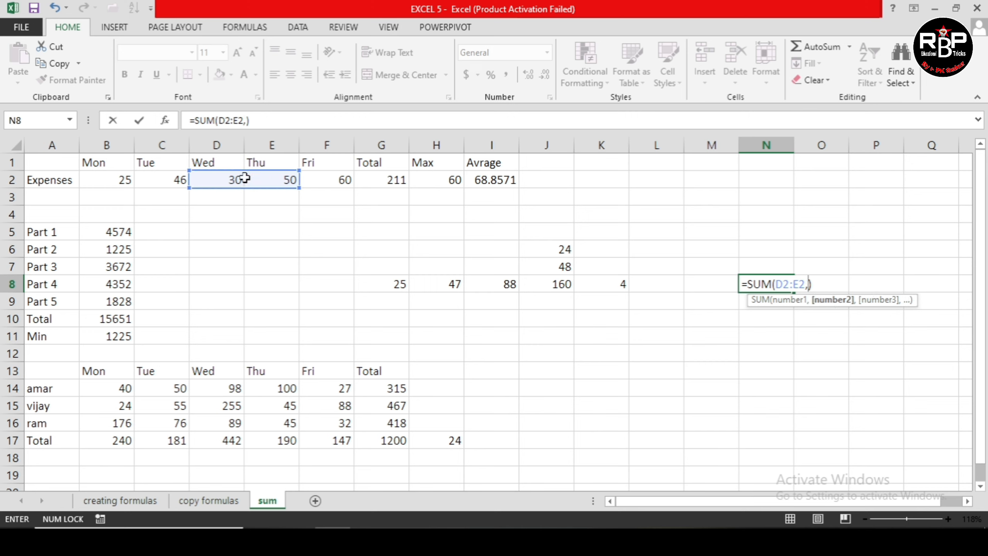
drag(95, 269, 107, 304)
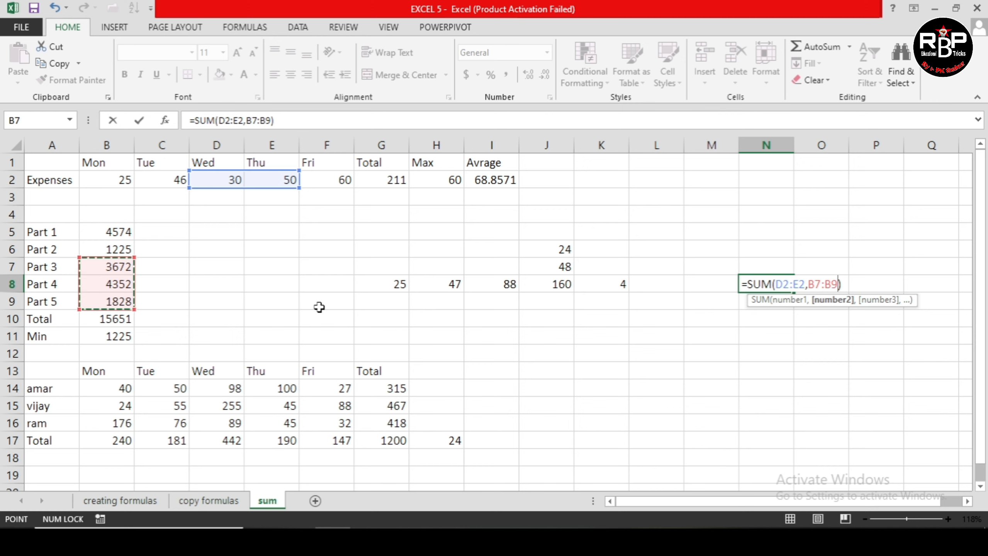
text(,)
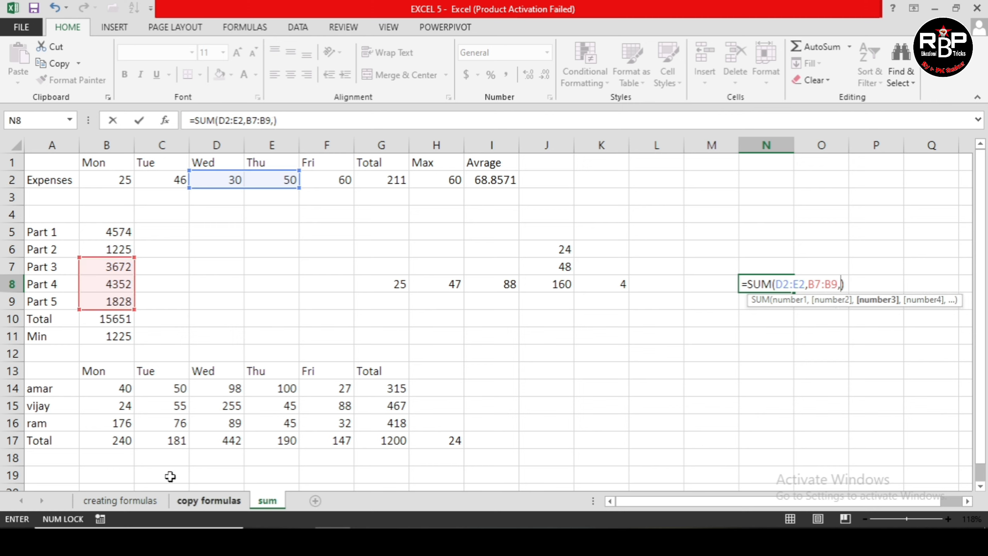
drag(164, 407, 236, 418)
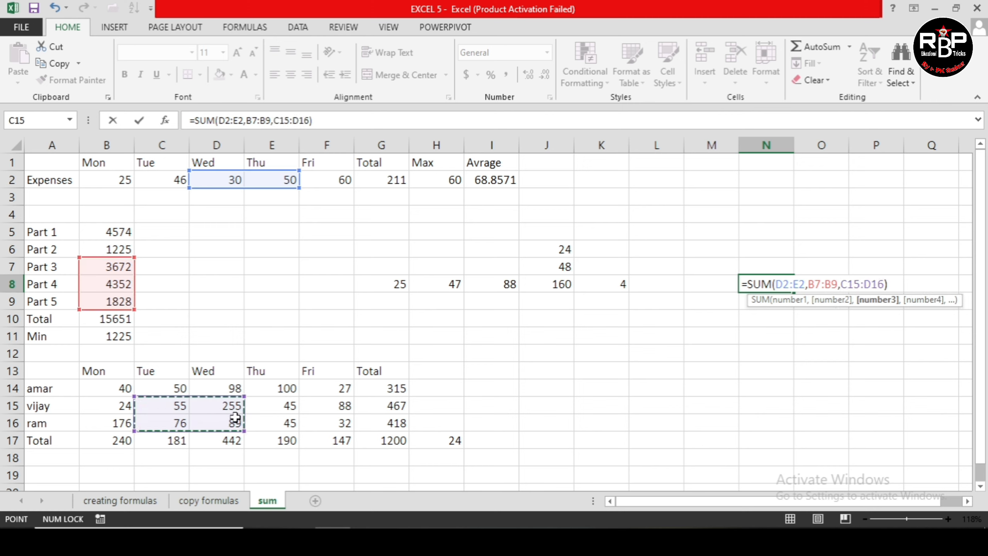
key(Return)
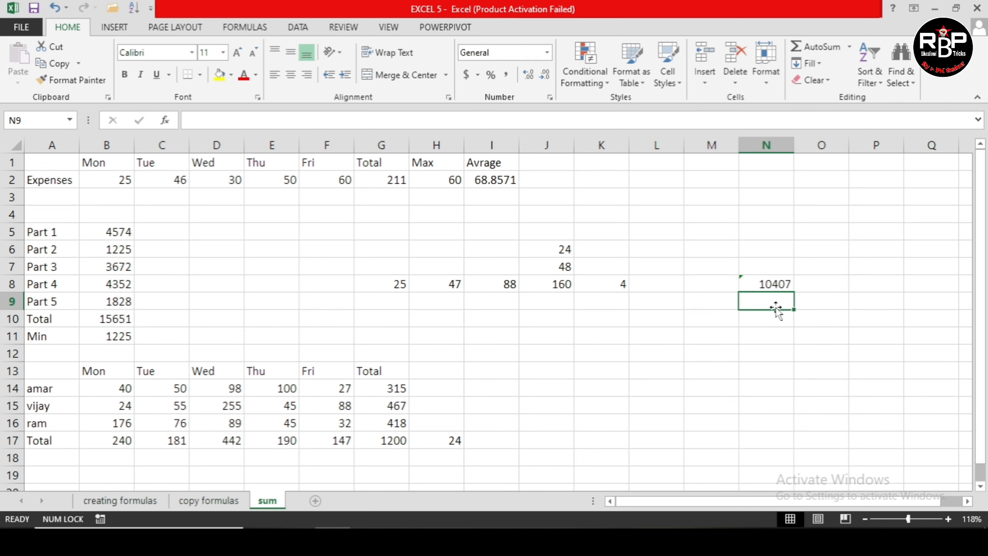
click(755, 282)
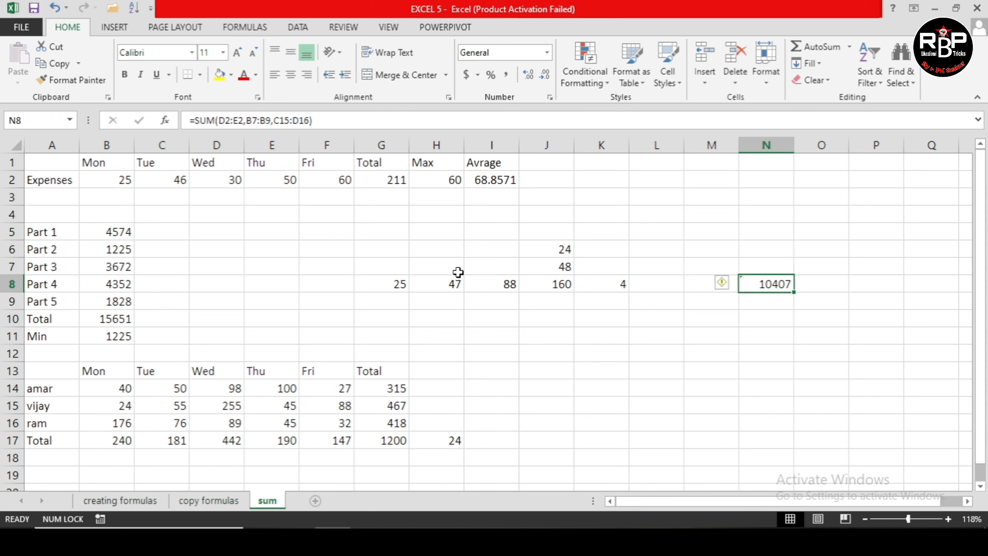
click(738, 321)
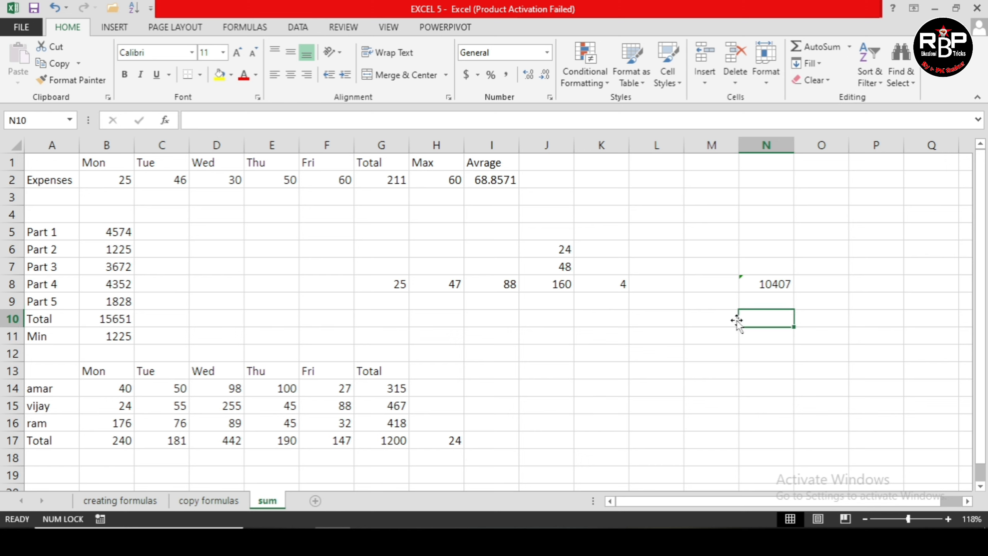